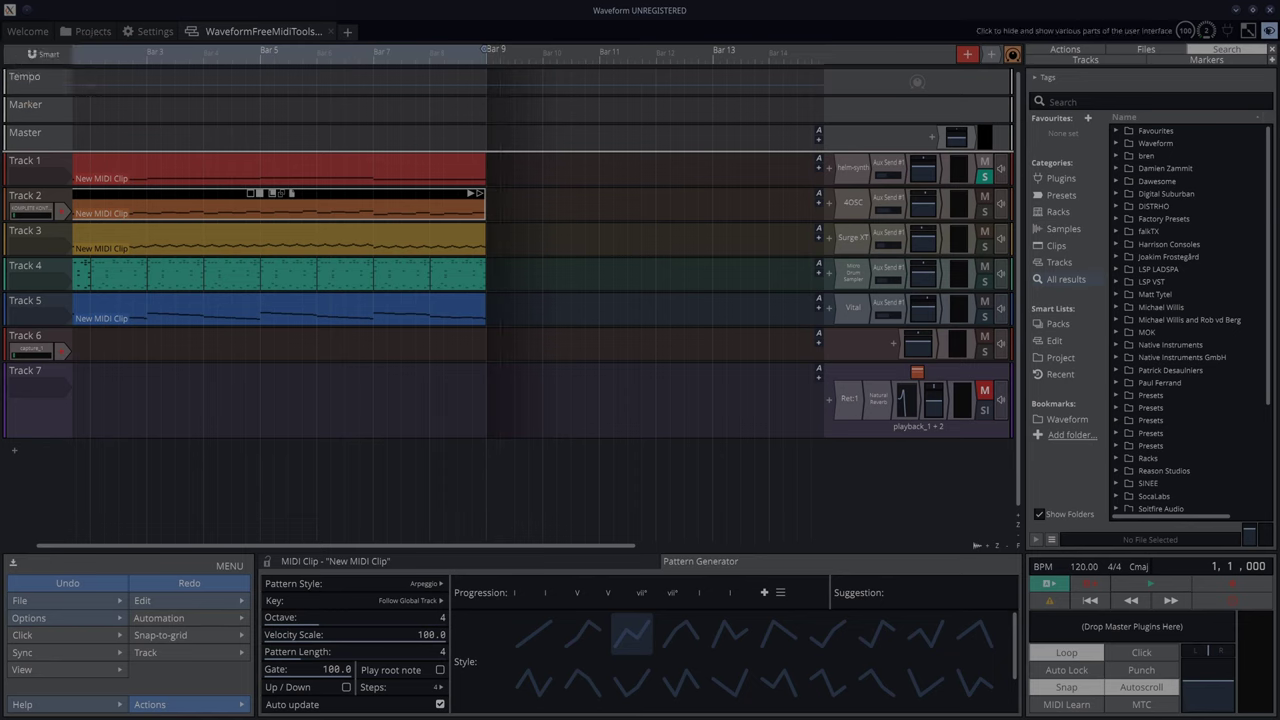
Step: Examine which sections of the interface can be shown or hidden, and close the overview
left_click(1269, 31)
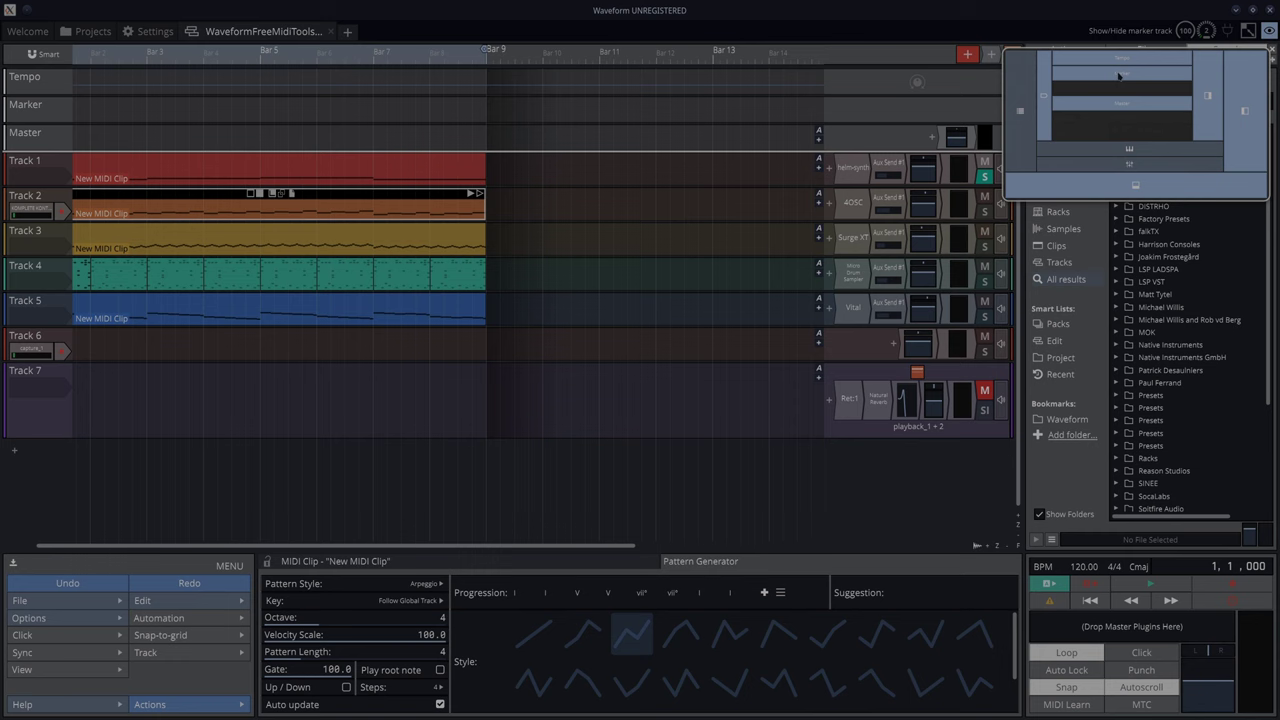
left_click(1271, 33)
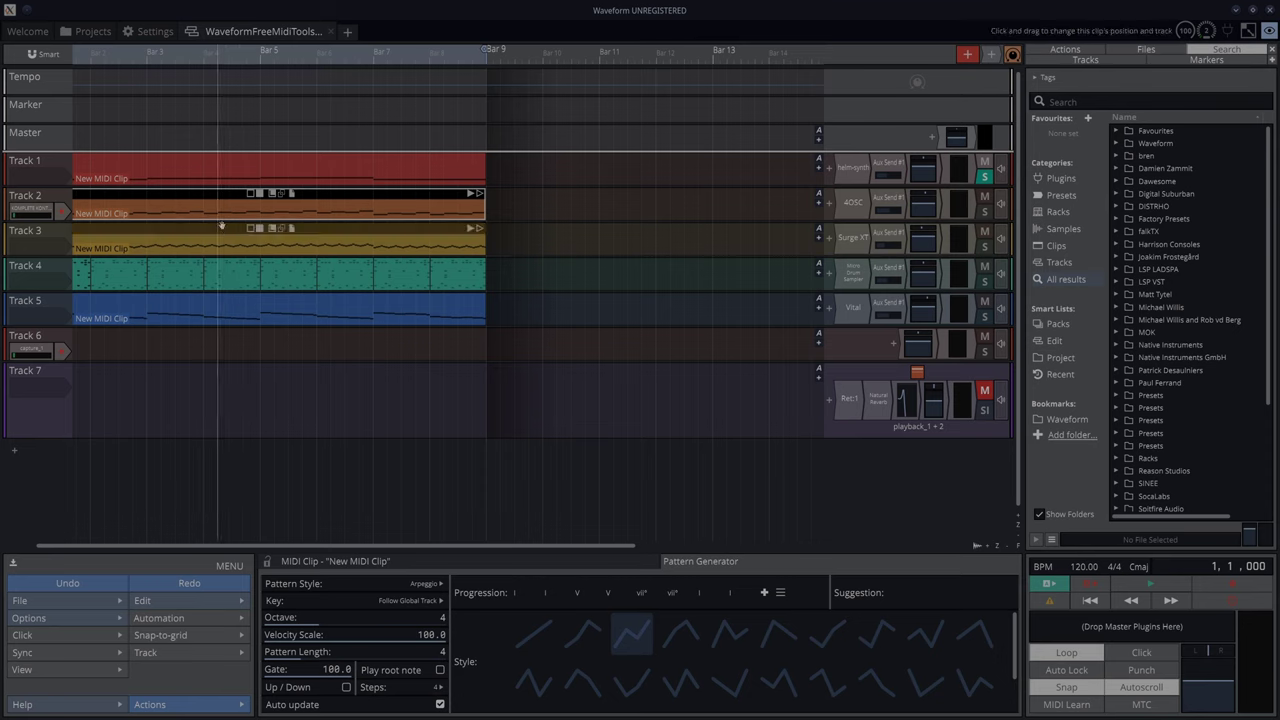
Step: Examine the popular four-chord progressions and the options for the first chord in Track 1's bassline clip
left_click(197, 160)
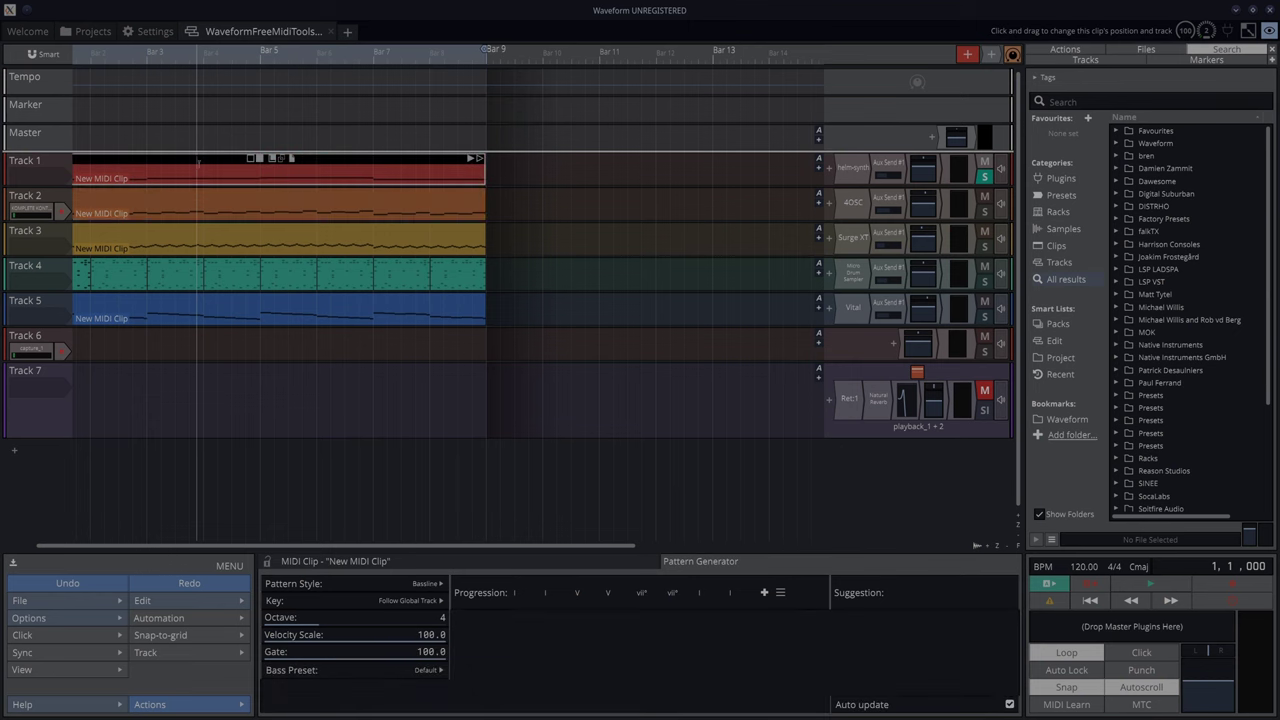
left_click(781, 593)
mouse_move(731, 522)
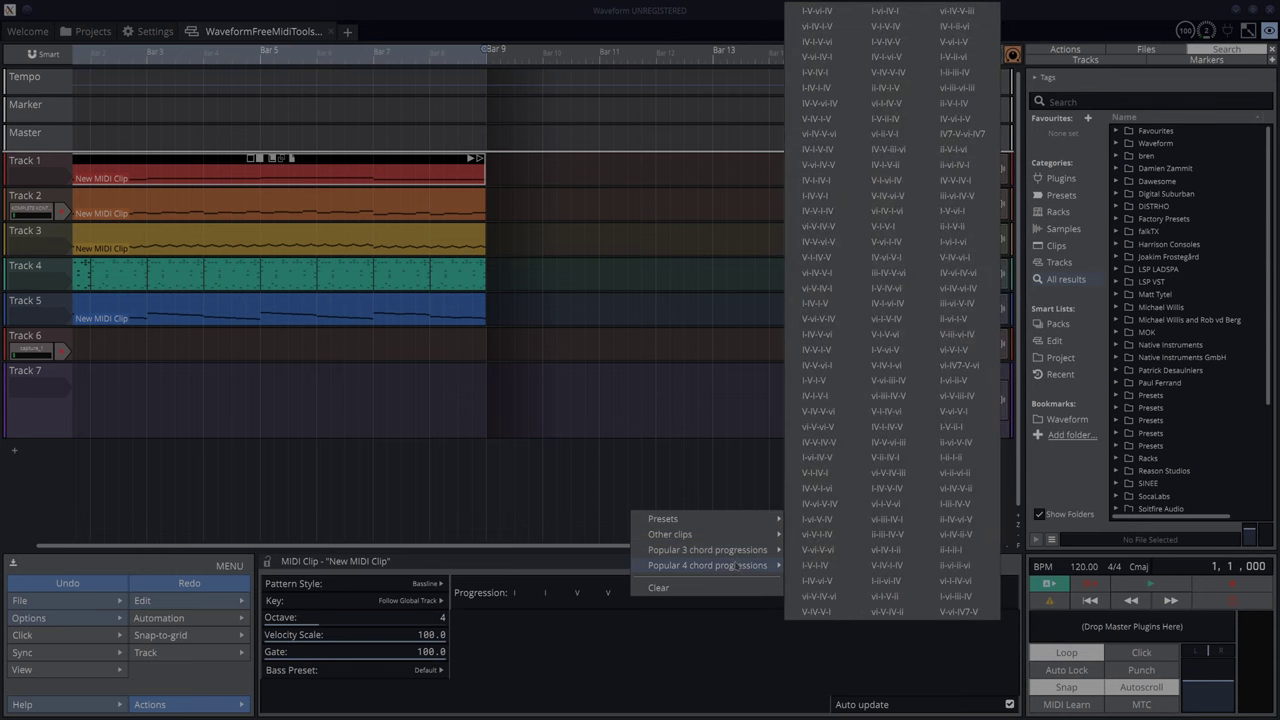
left_click(629, 632)
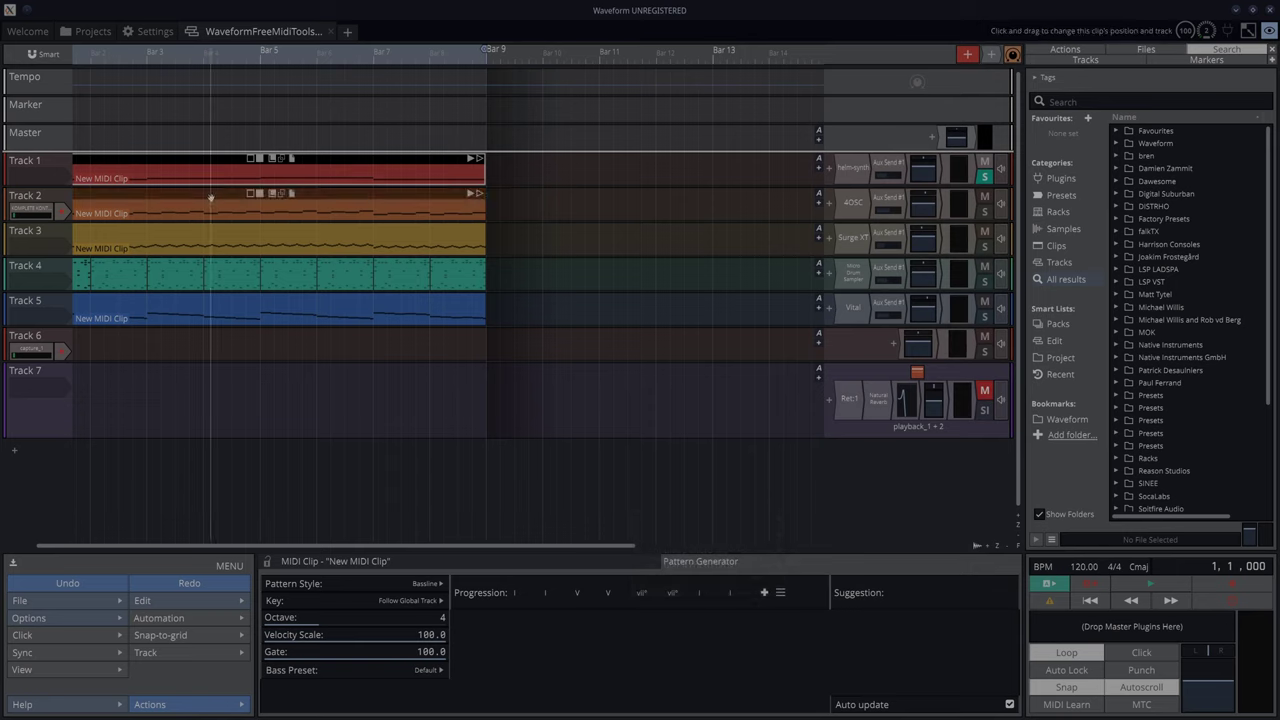
left_click(514, 598)
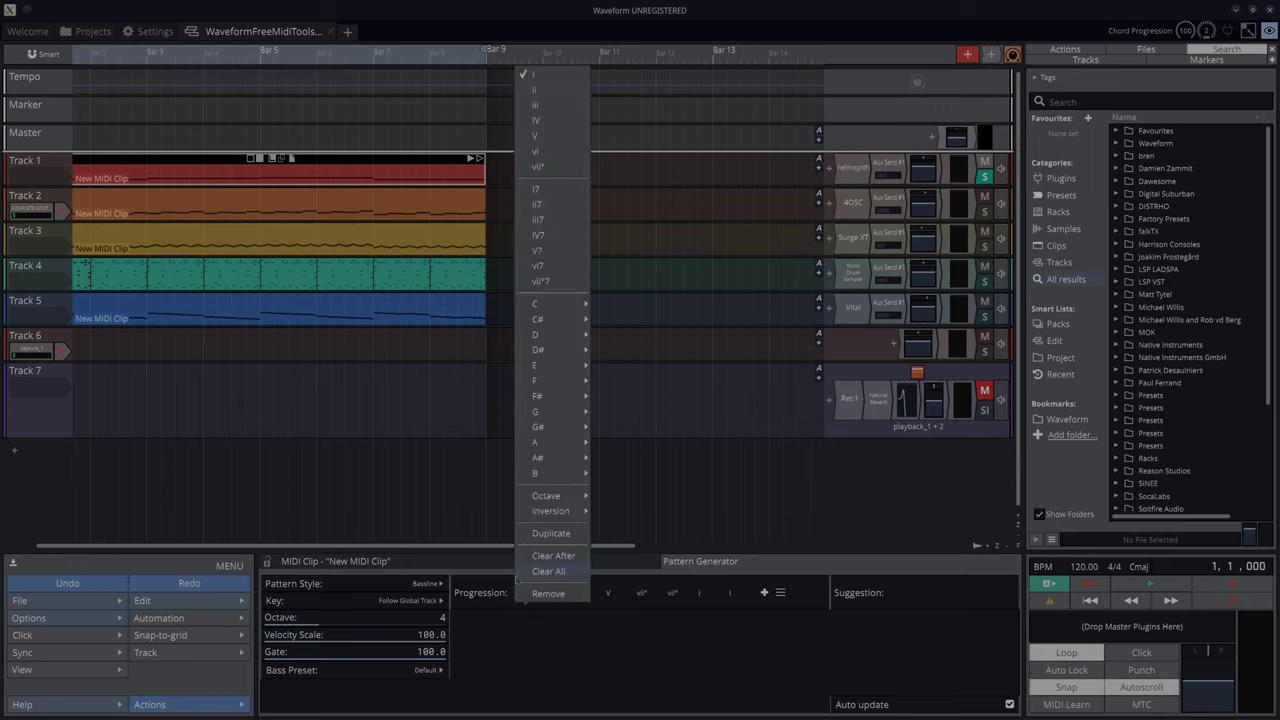
mouse_move(543, 511)
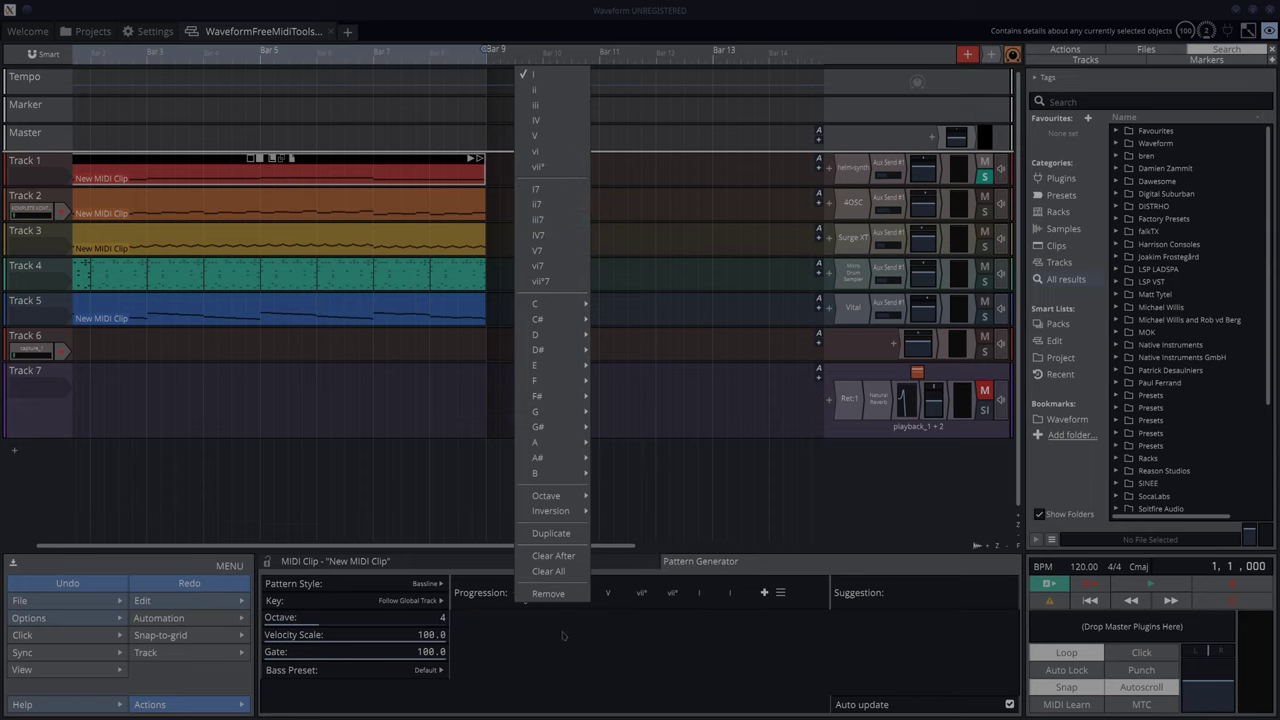
left_click(559, 642)
Step: Start playback and show the notes of Track 1's bassline clip in the MIDI editor
key("space")
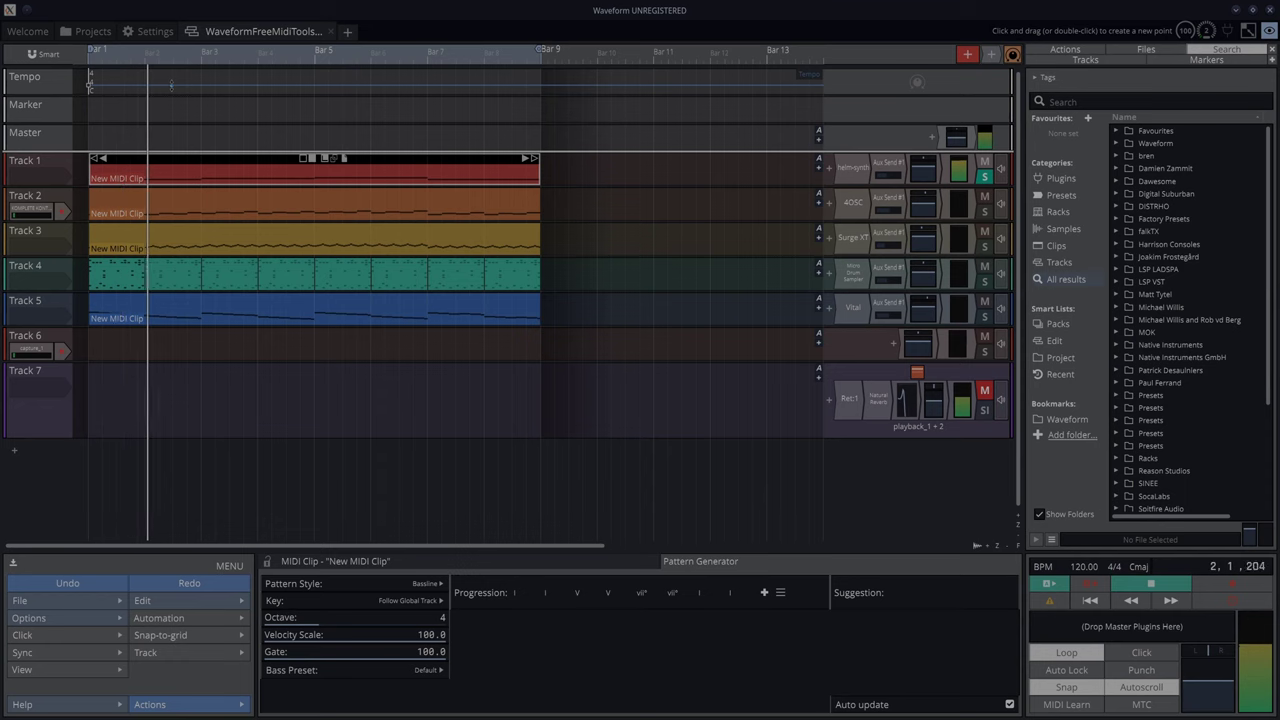
double_click(238, 159)
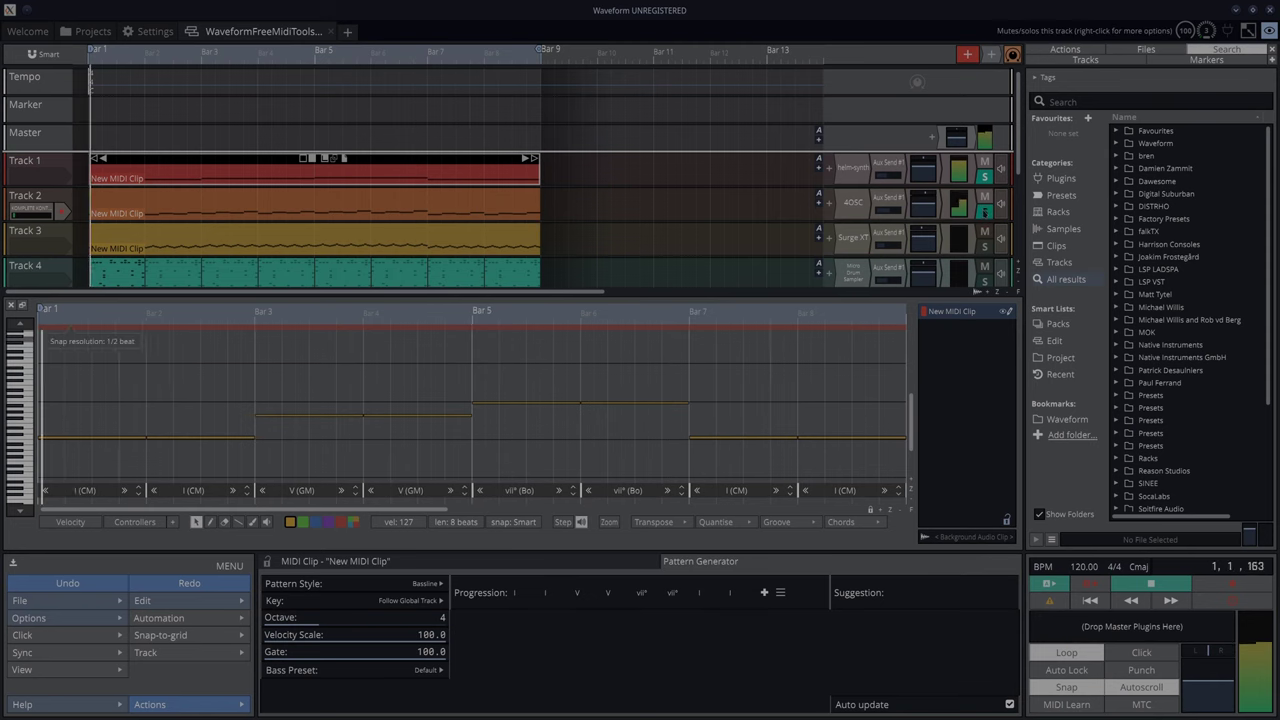
Step: Examine the notes and arpeggio styles of Track 2's clip during playback
left_click(247, 195)
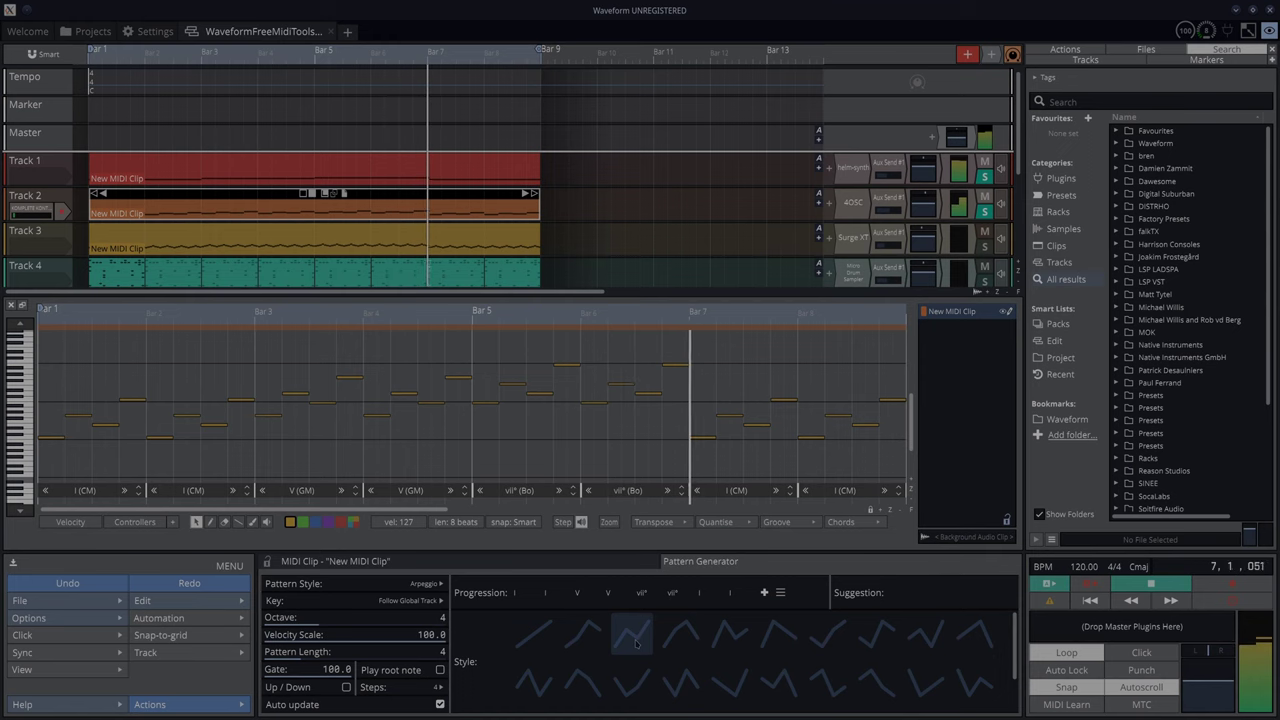
scroll(636, 645, "down", 1)
scroll(636, 645, "up", 1)
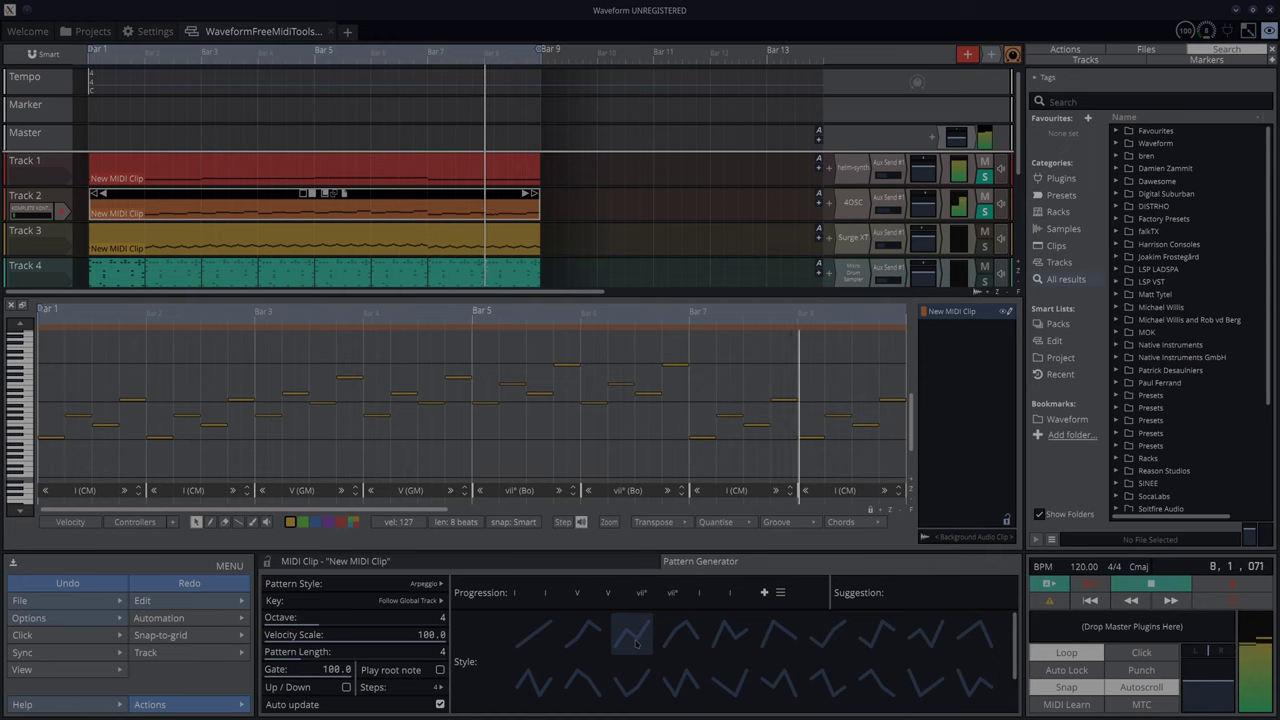
scroll(636, 645, "down", 1)
scroll(636, 645, "up", 1)
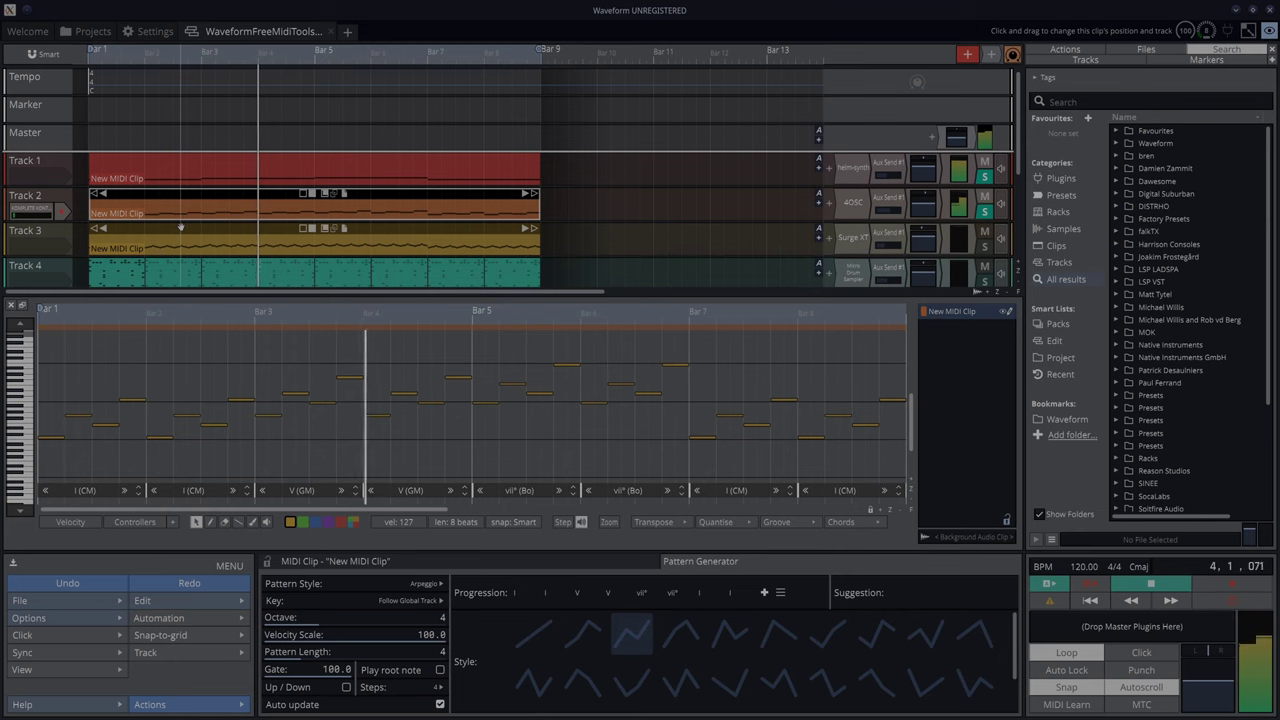
Step: Show the notes and arpeggio settings of Track 5's clip, and stop playback
scroll(181, 227, "down", 2)
scroll(181, 227, "up", 2)
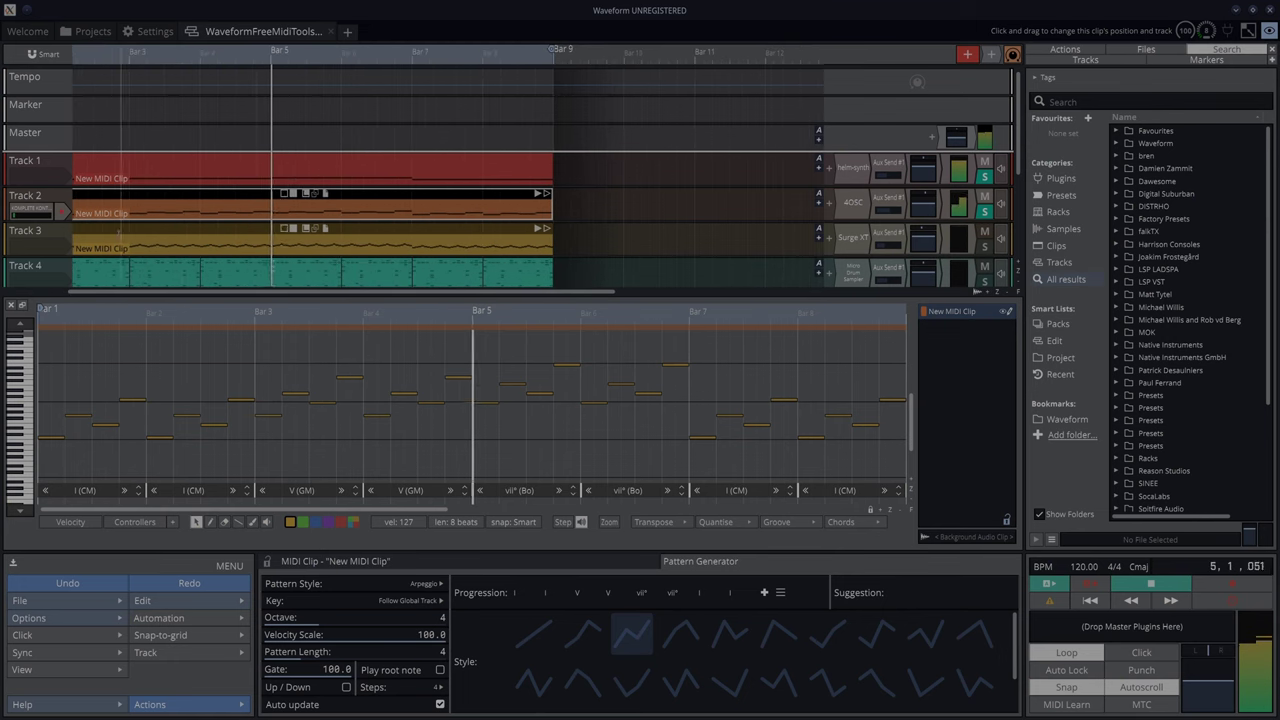
scroll(55, 257, "down", 2)
scroll(55, 257, "up", 1)
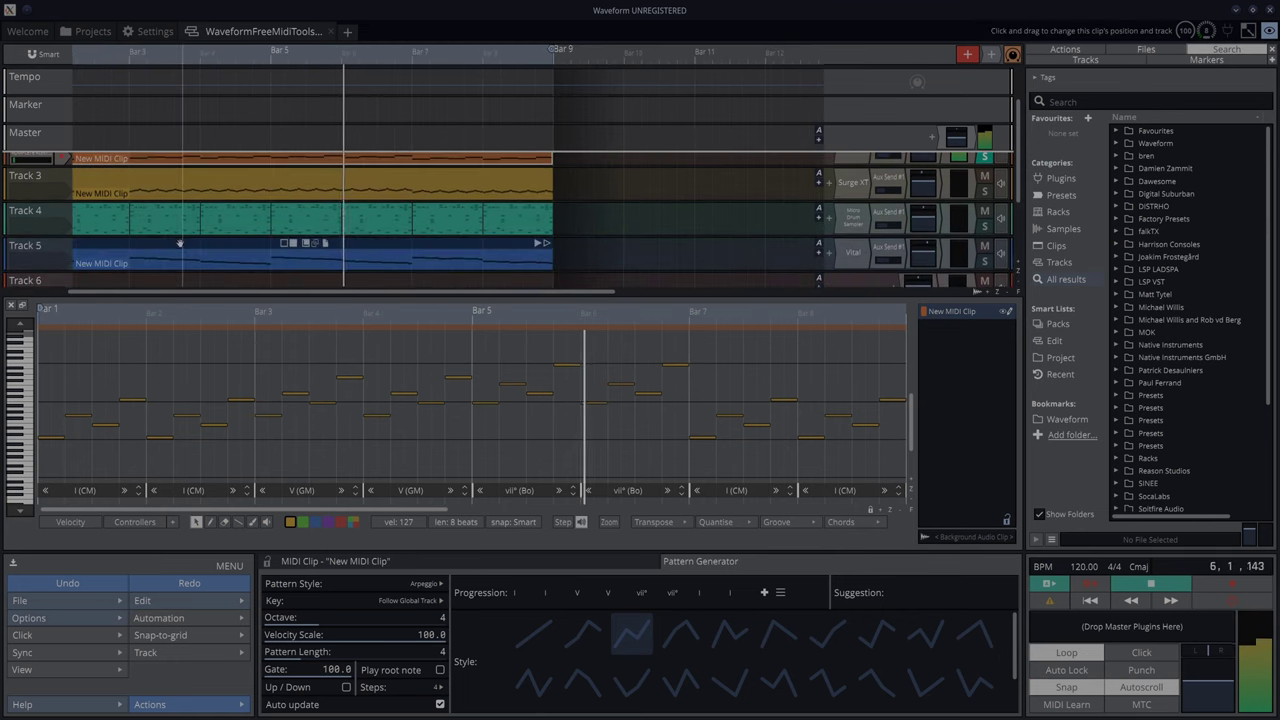
left_click(180, 243)
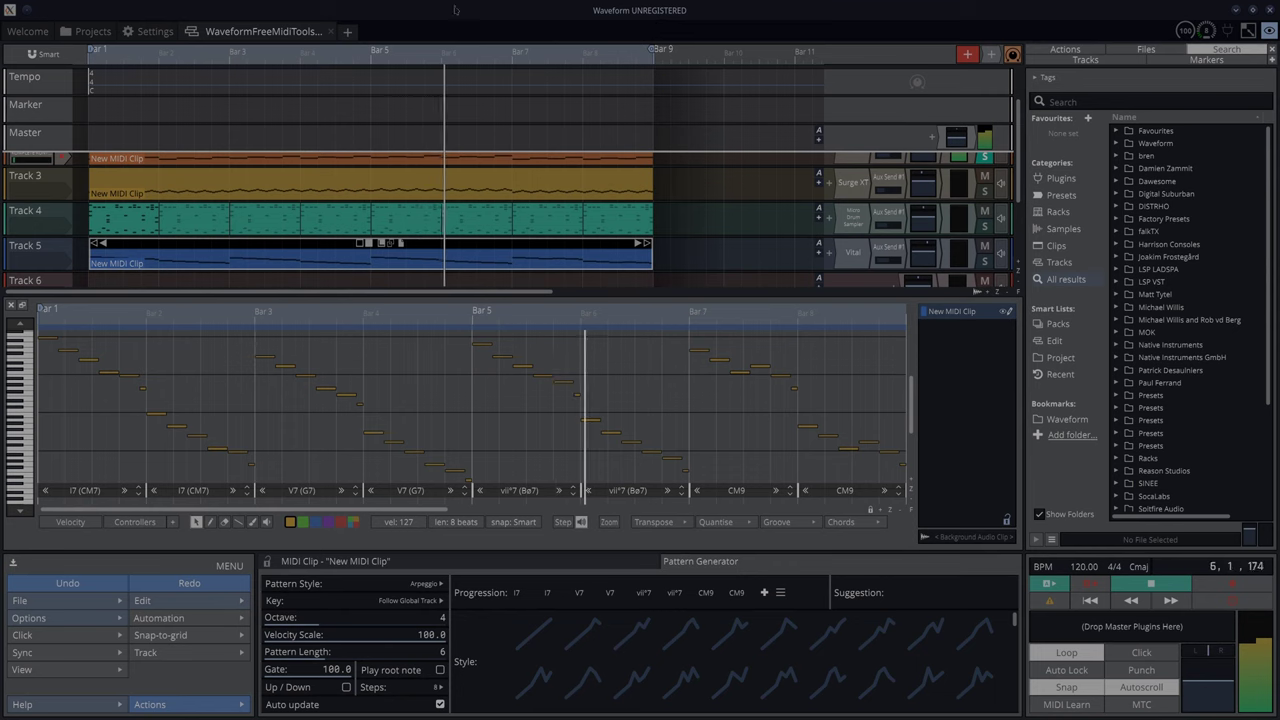
key("space")
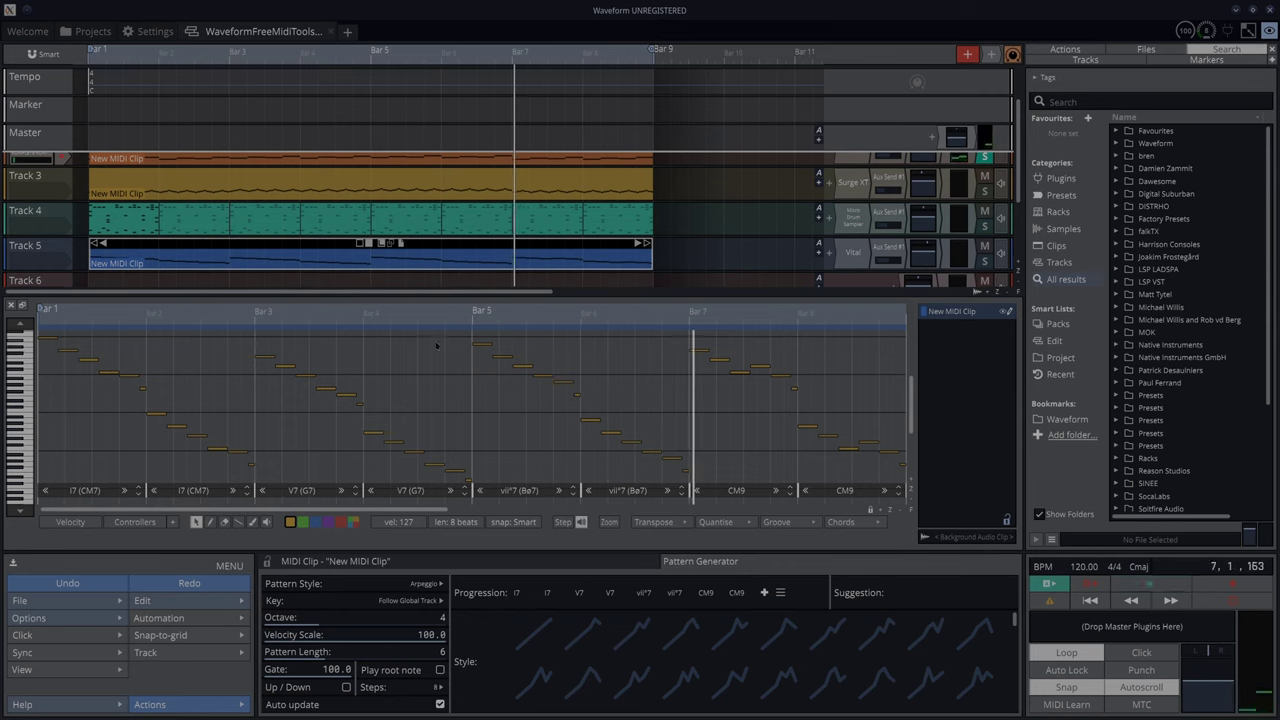
Step: Check the available feature set options in the advanced application settings and return to the WaveformFreeMidiTools edit
left_click(151, 32)
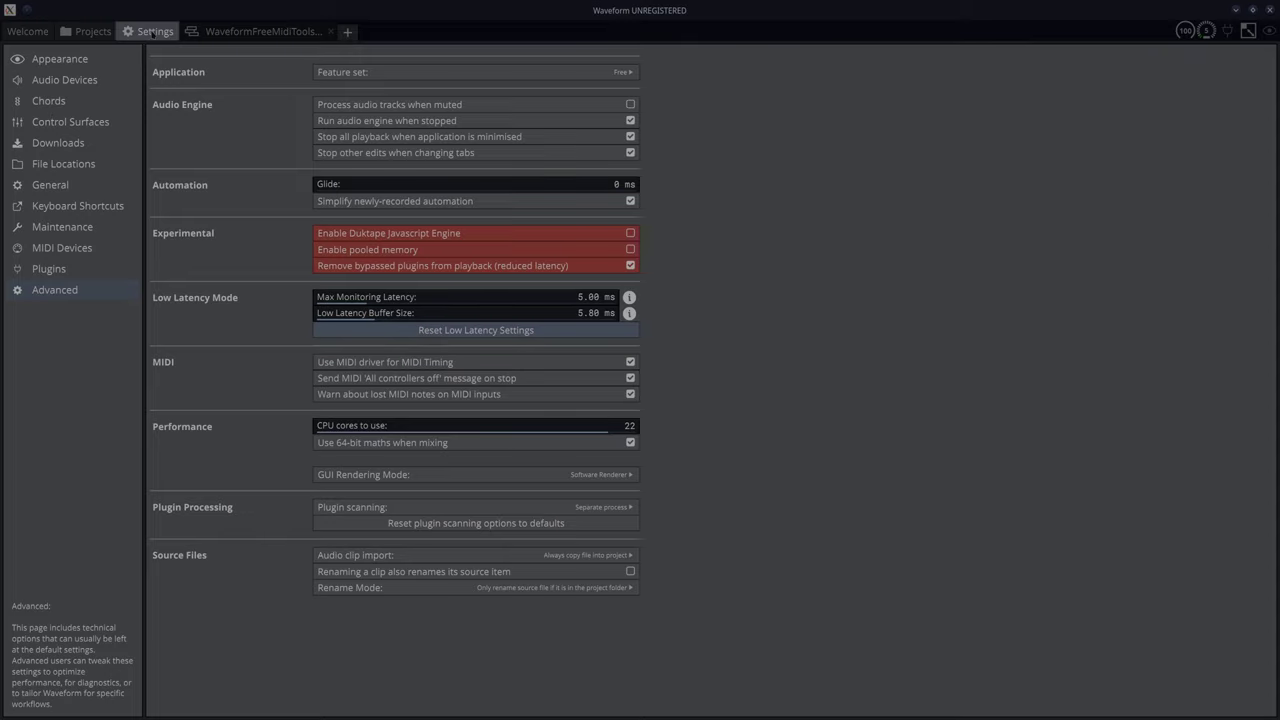
left_click(403, 72)
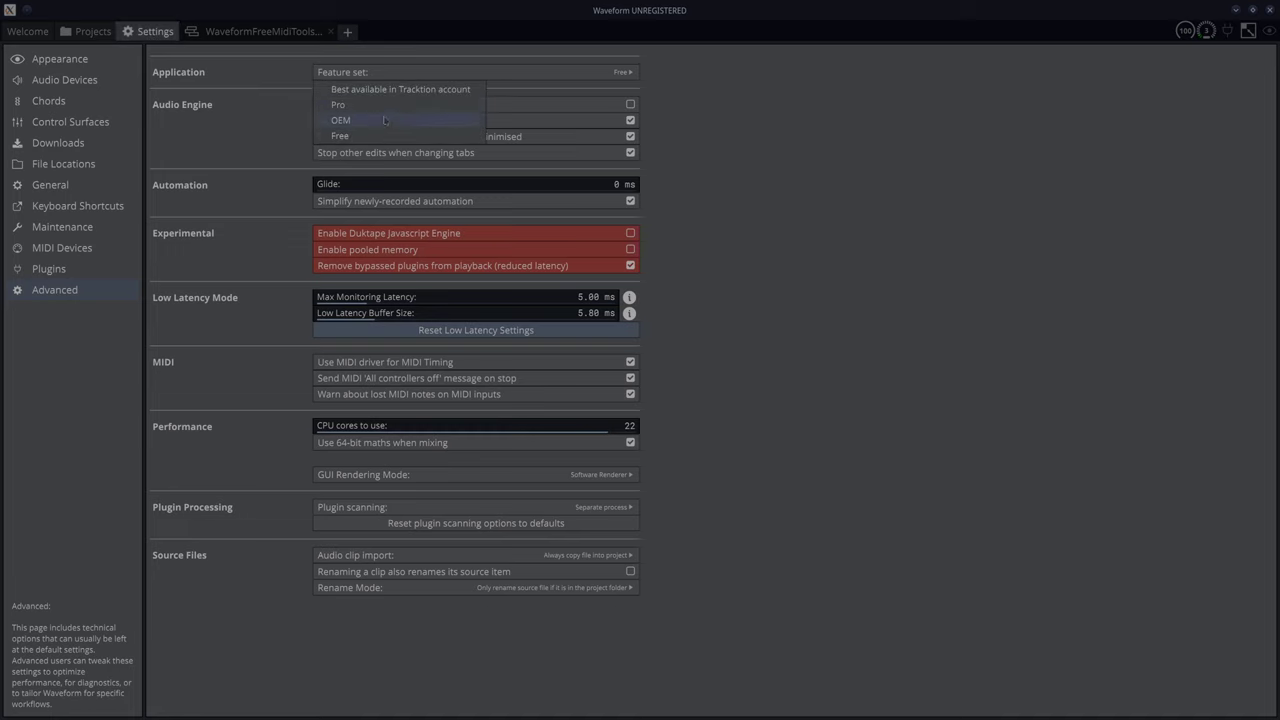
left_click(715, 117)
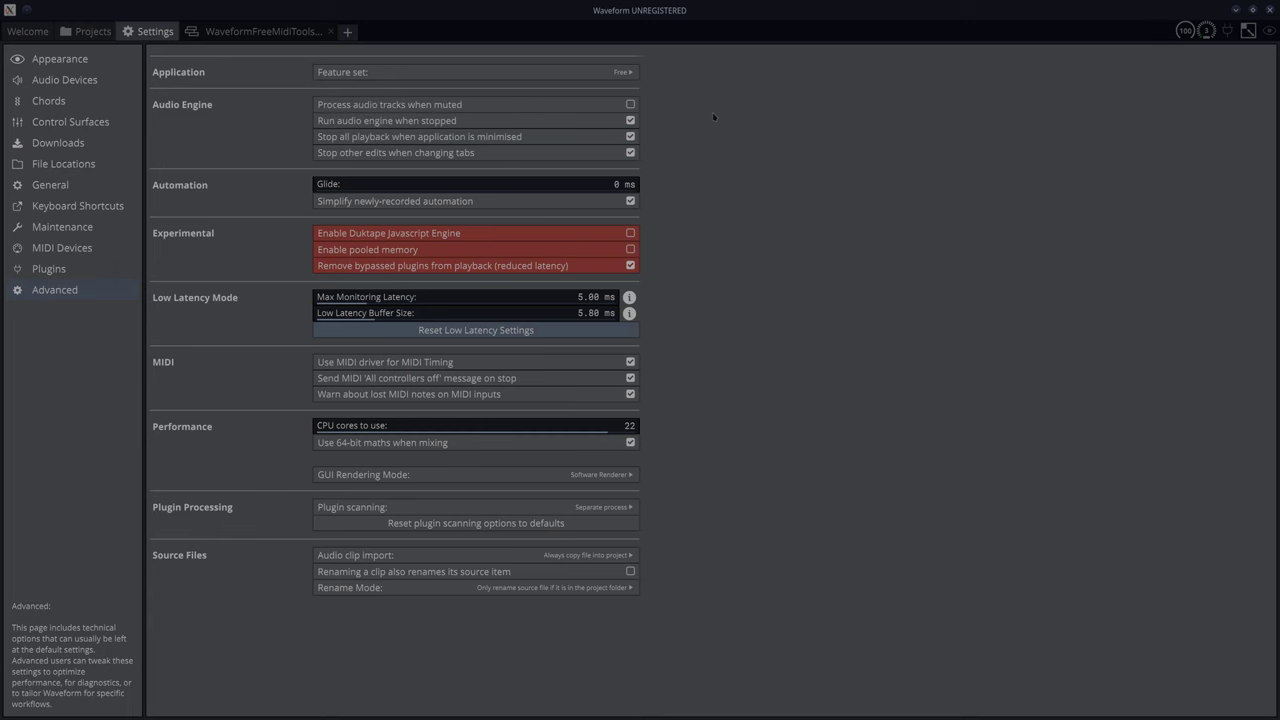
left_click(268, 36)
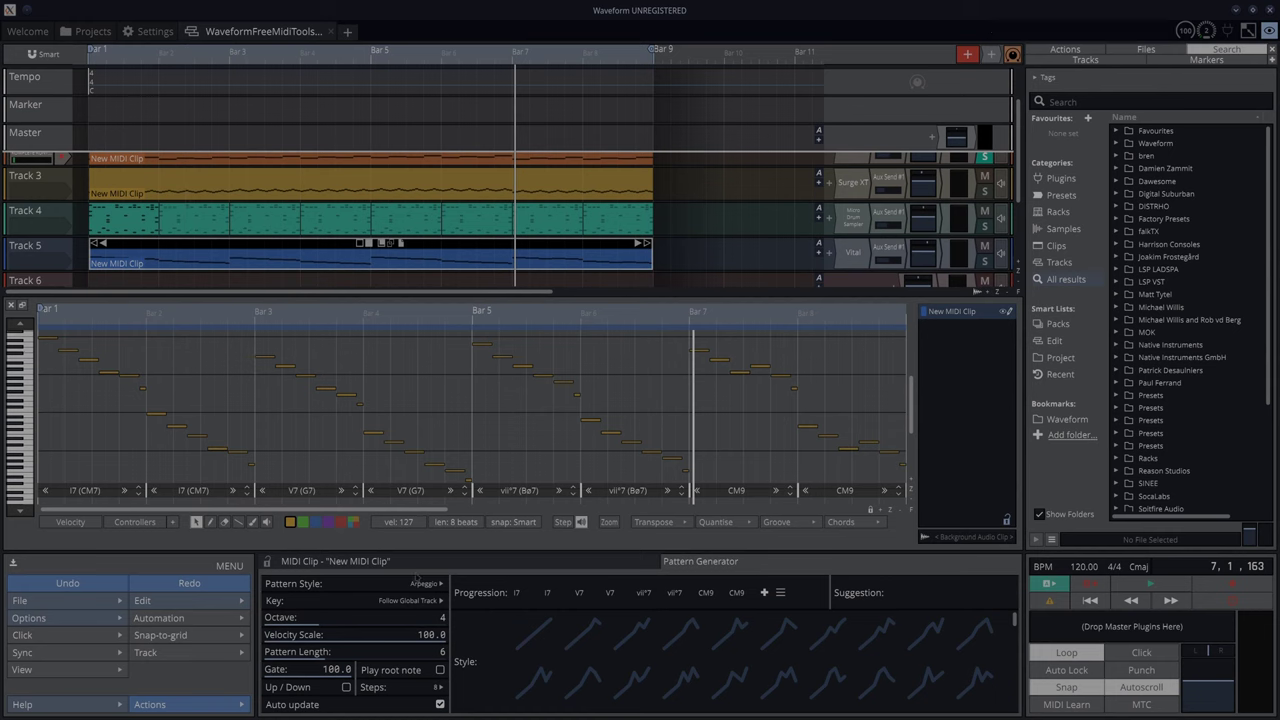
Step: Browse the arpeggio styles offered for Track 5's clip in the pattern generator
scroll(583, 629, "down", 7)
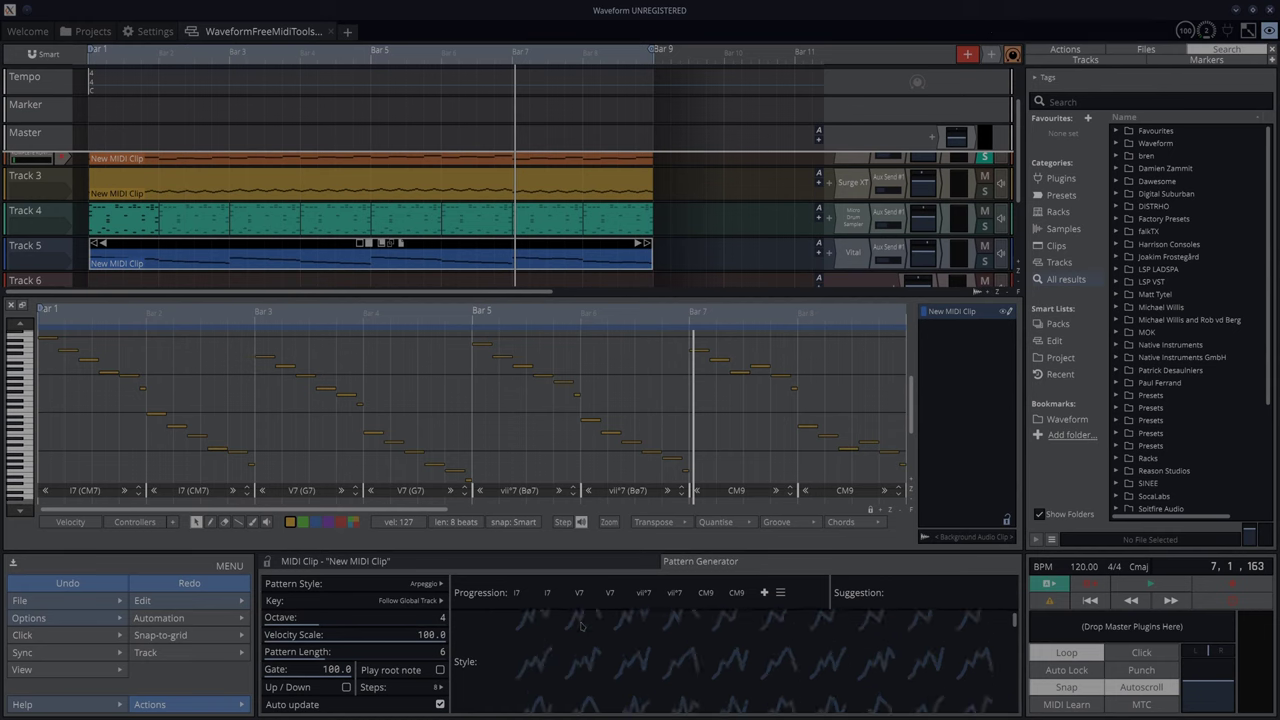
scroll(600, 640, "down", 5)
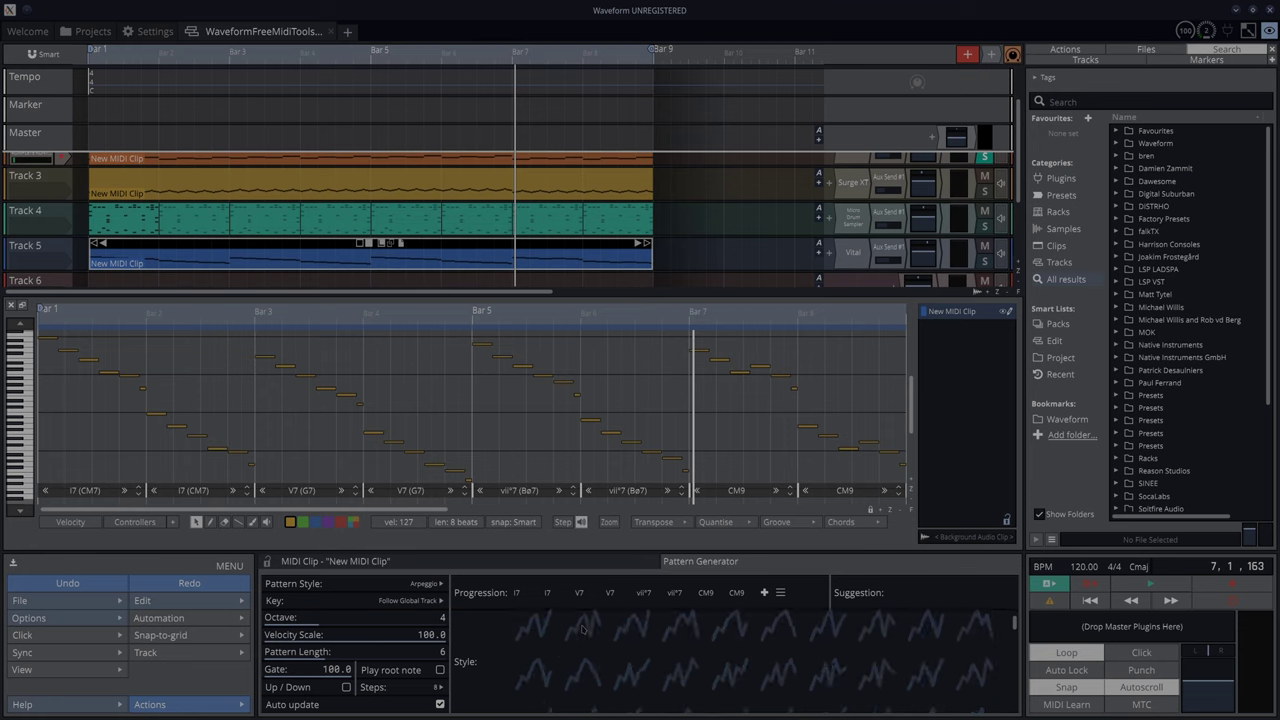
mouse_move(1014, 621)
left_mouse_down()
mouse_move(1014, 693)
mouse_move(1016, 620)
left_mouse_up()
scroll(140, 207, "up", 3)
scroll(140, 207, "down", 3)
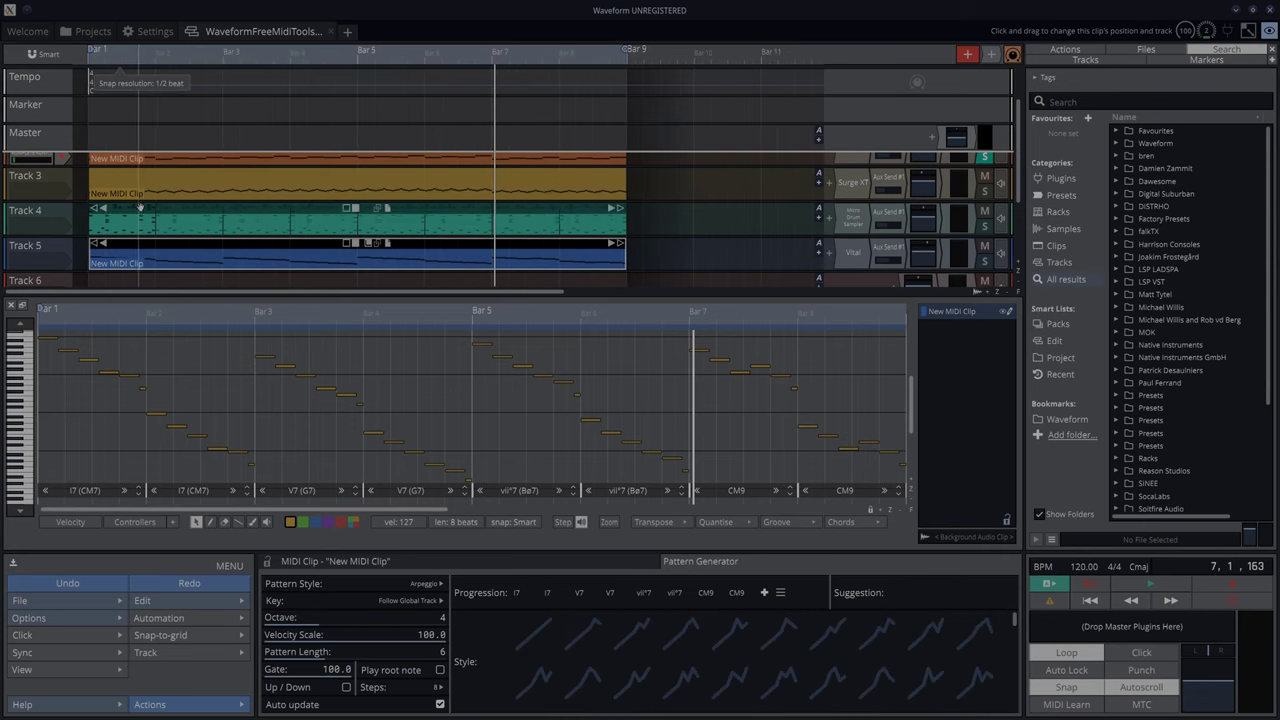
Step: Select the arpeggio clip on Track 2 and start playback
scroll(150, 205, "up", 2)
left_click(180, 194)
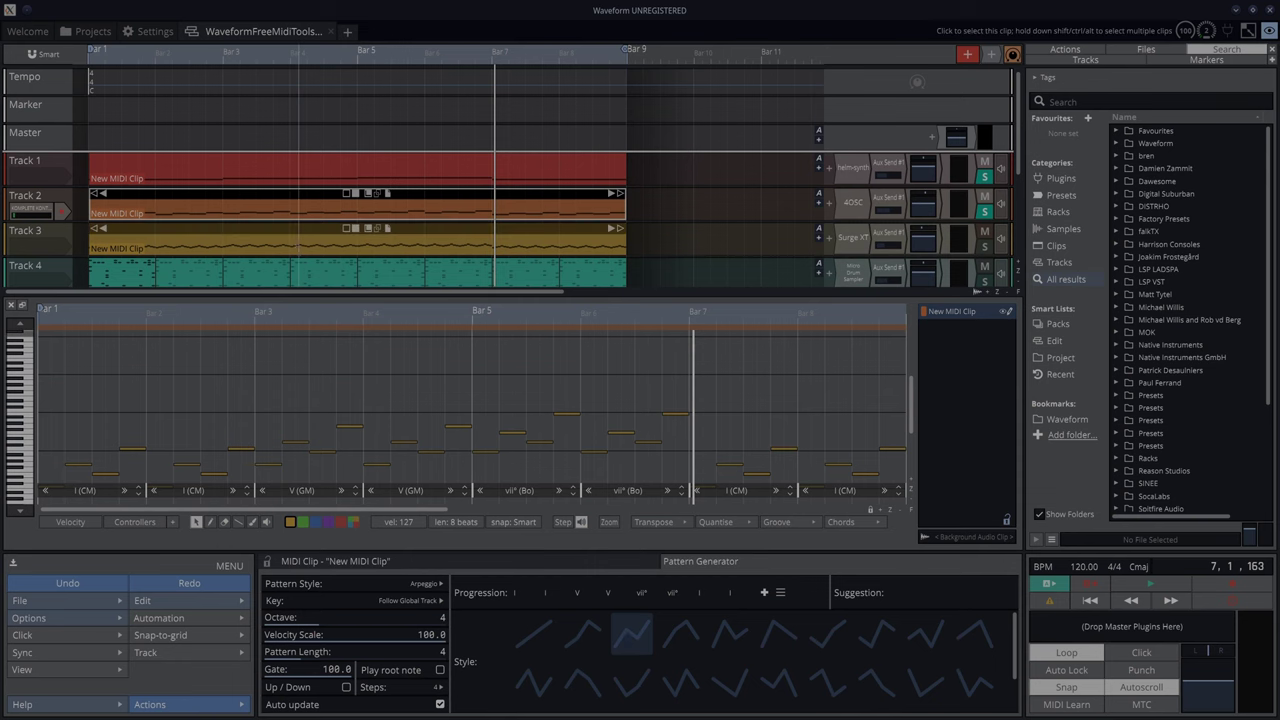
key("space")
Step: Try several arpeggio styles on Track 2's clip during playback, ending on the third style of the first row
left_click(545, 630)
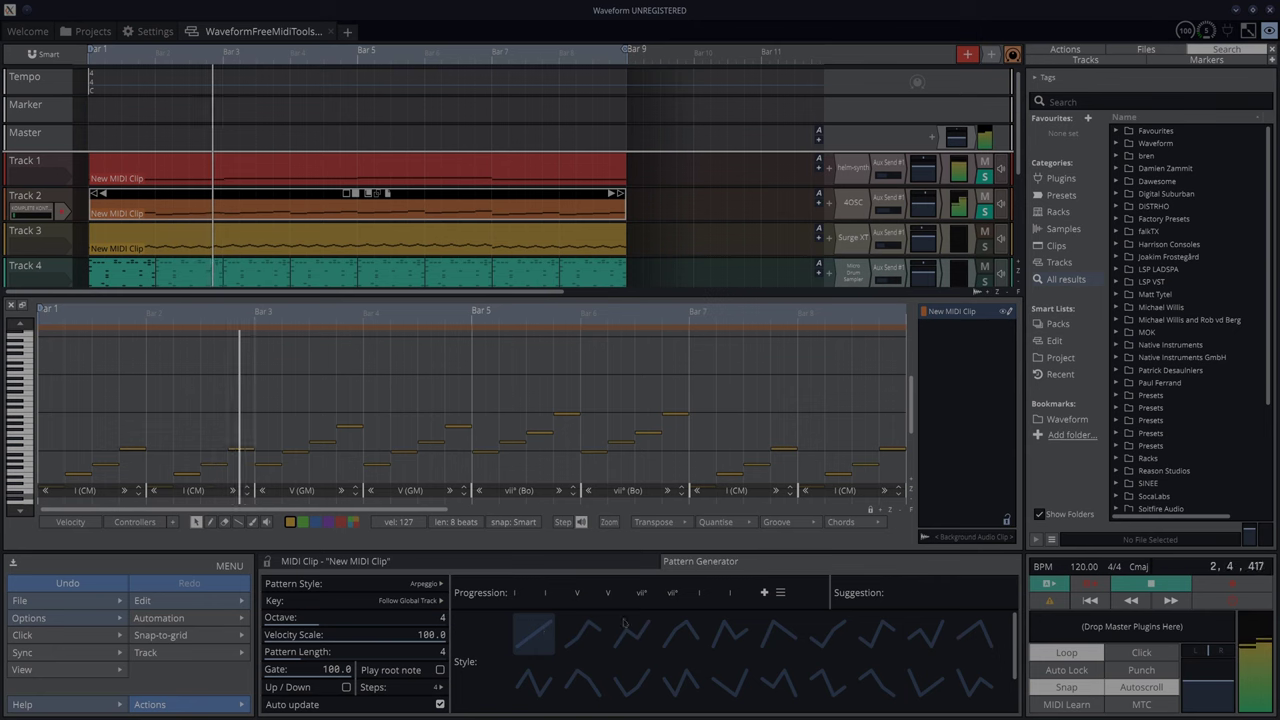
left_click(587, 632)
left_click(630, 633)
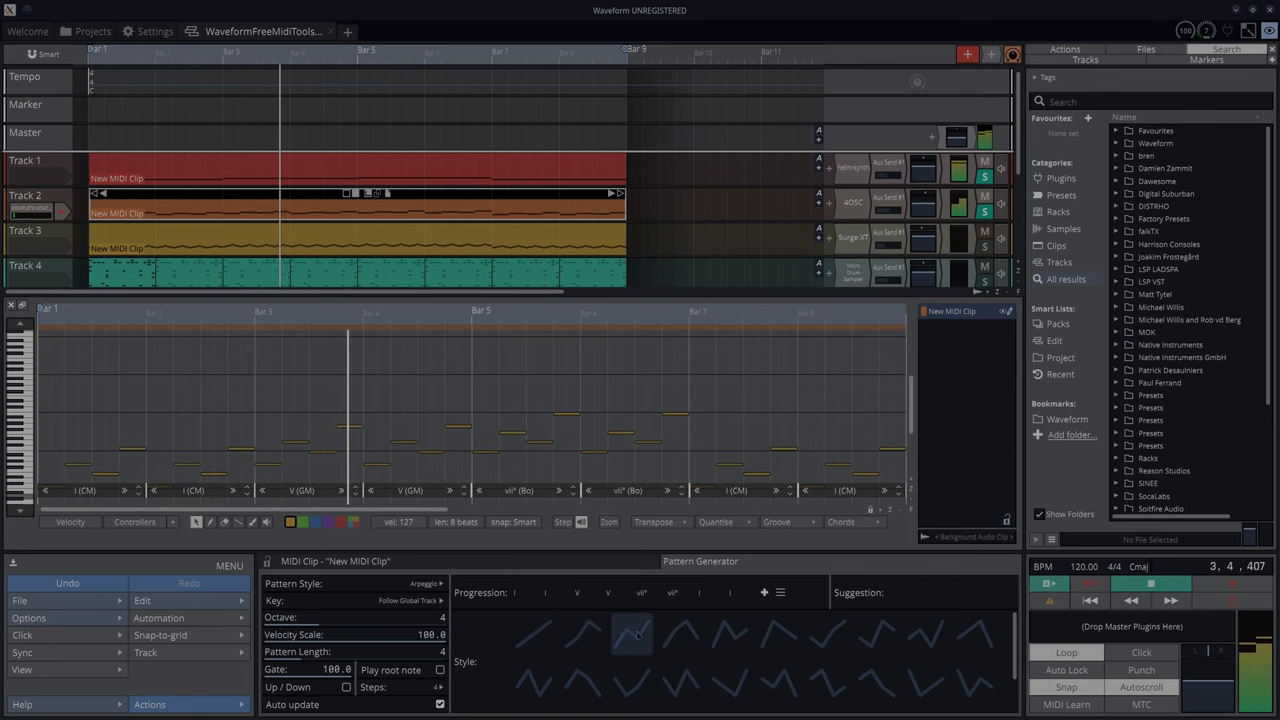
left_click(689, 637)
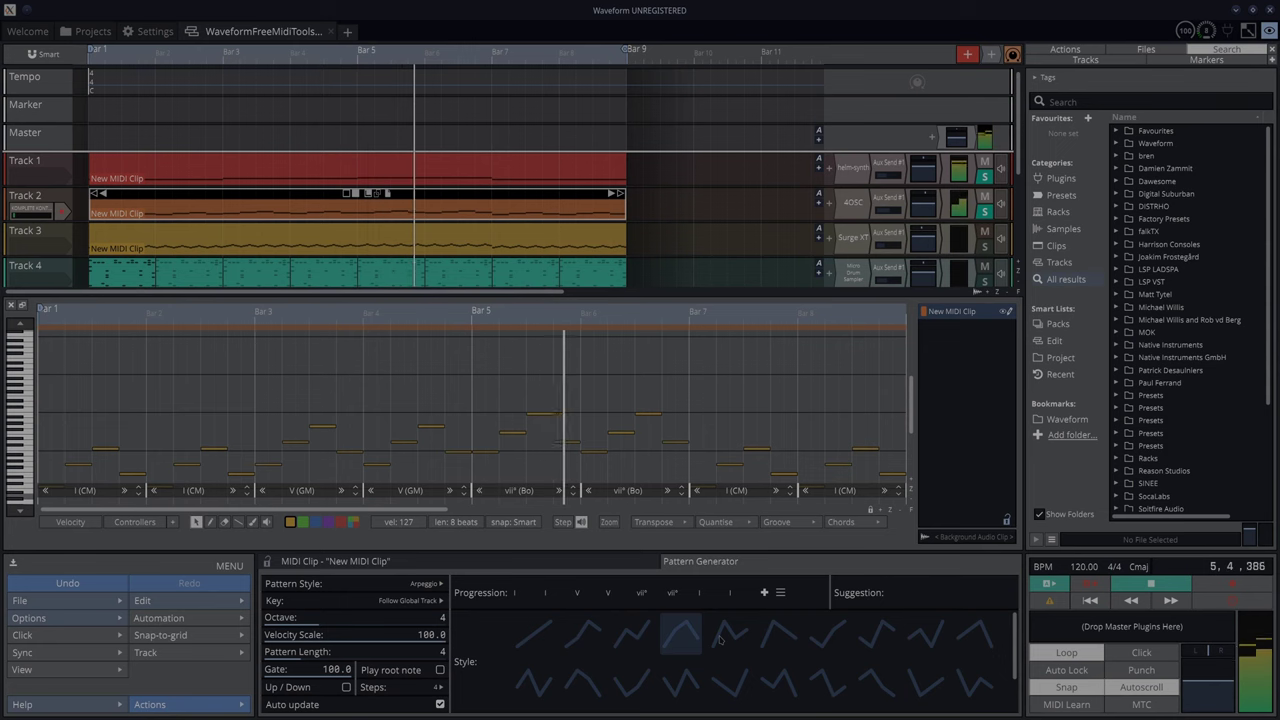
left_click(735, 638)
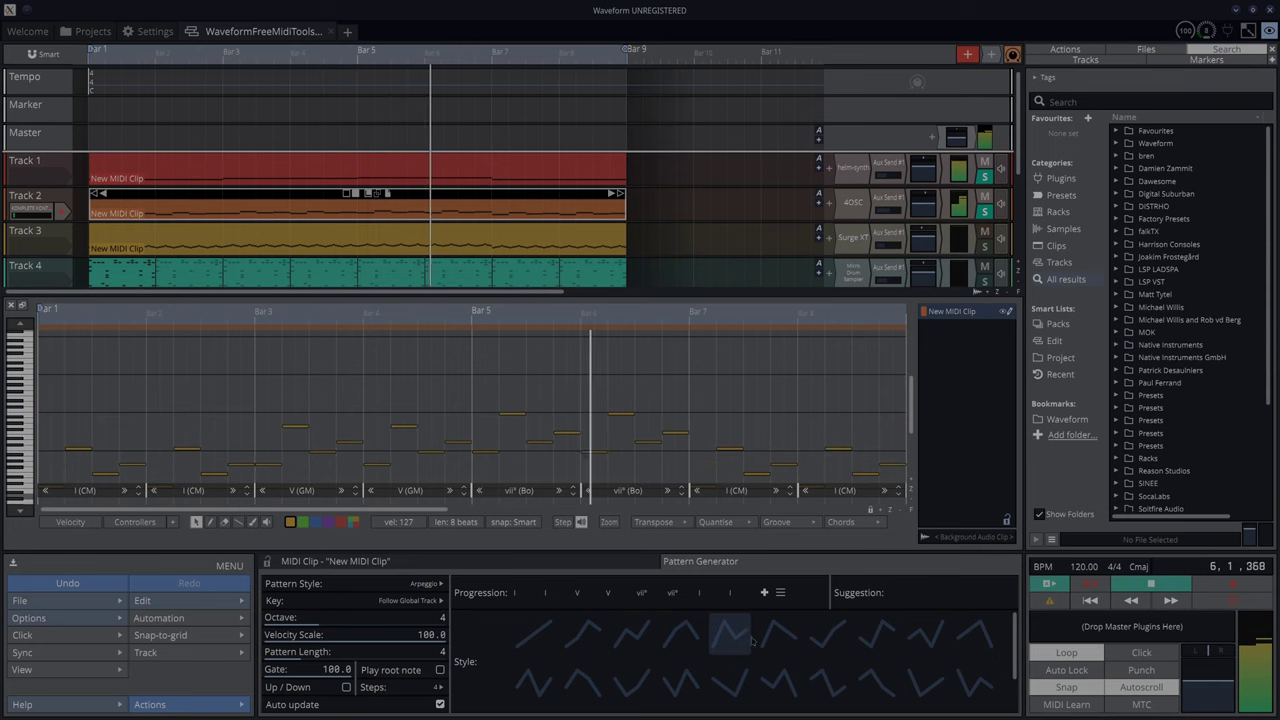
left_click(632, 633)
left_click(770, 684)
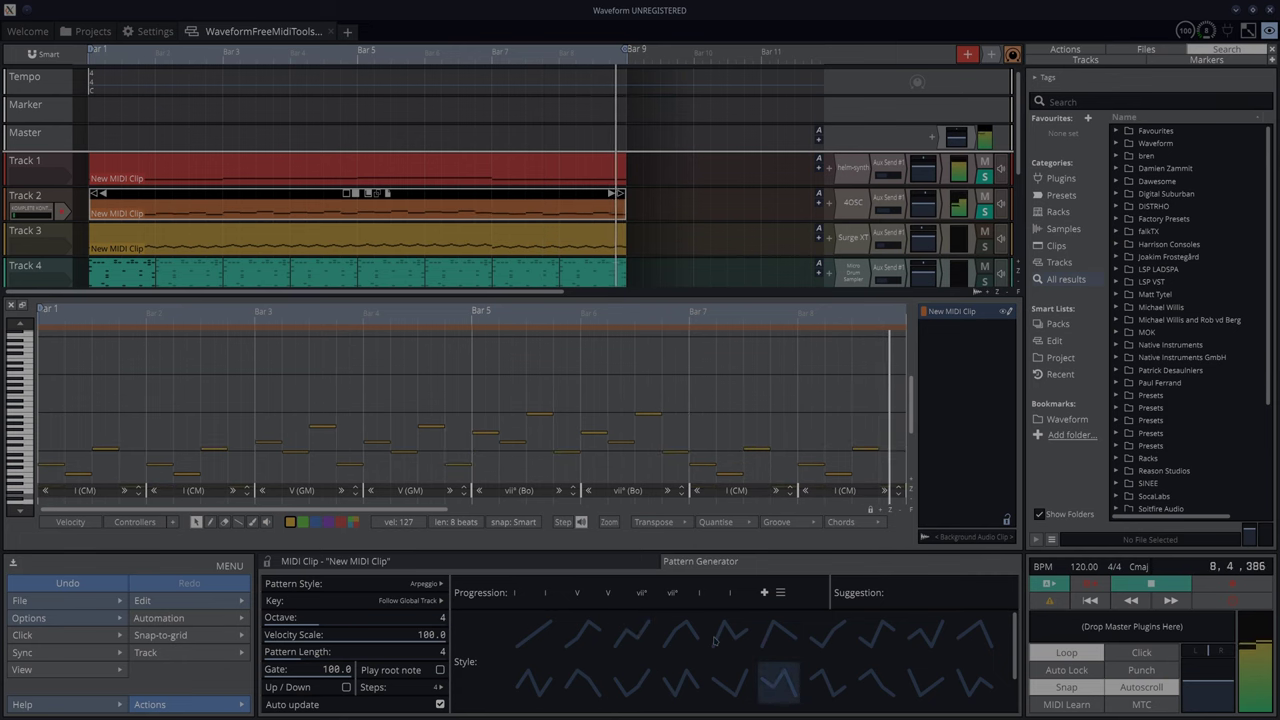
left_click(631, 636)
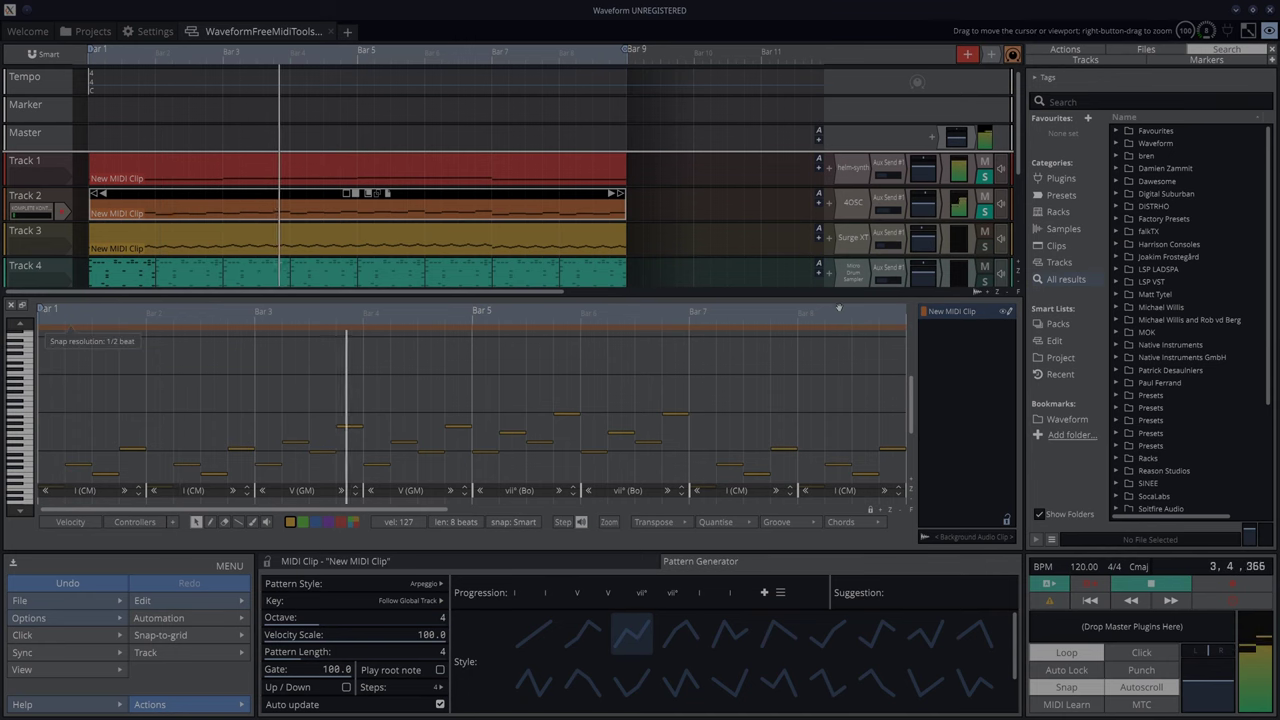
Step: Solo Track 3 and set its clip's arpeggio to the second style of the first row
left_click(985, 248)
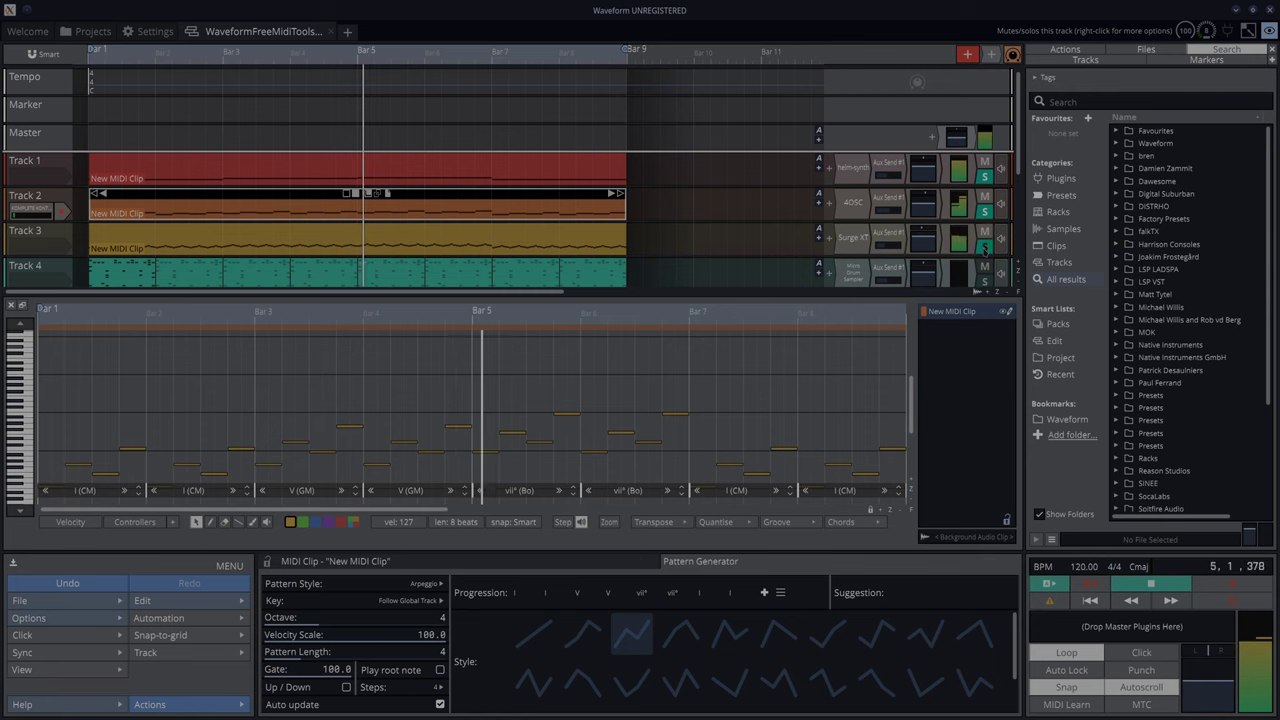
left_click(222, 243)
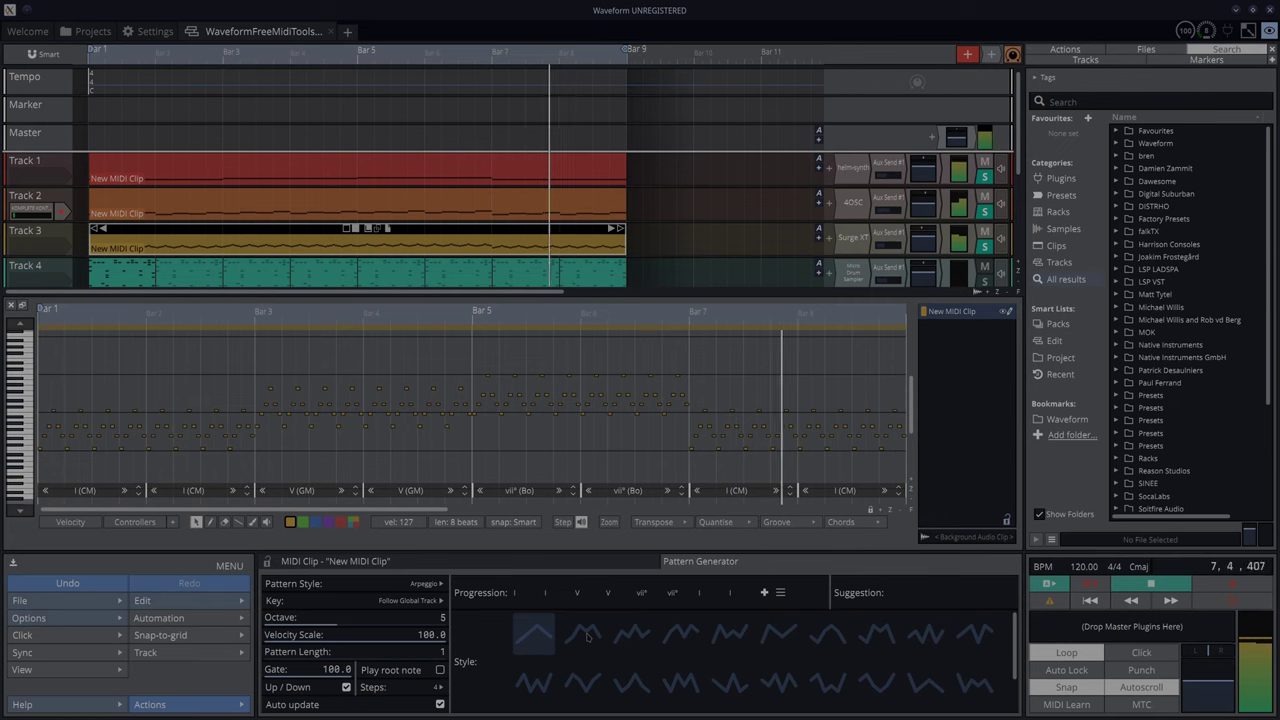
left_click(587, 637)
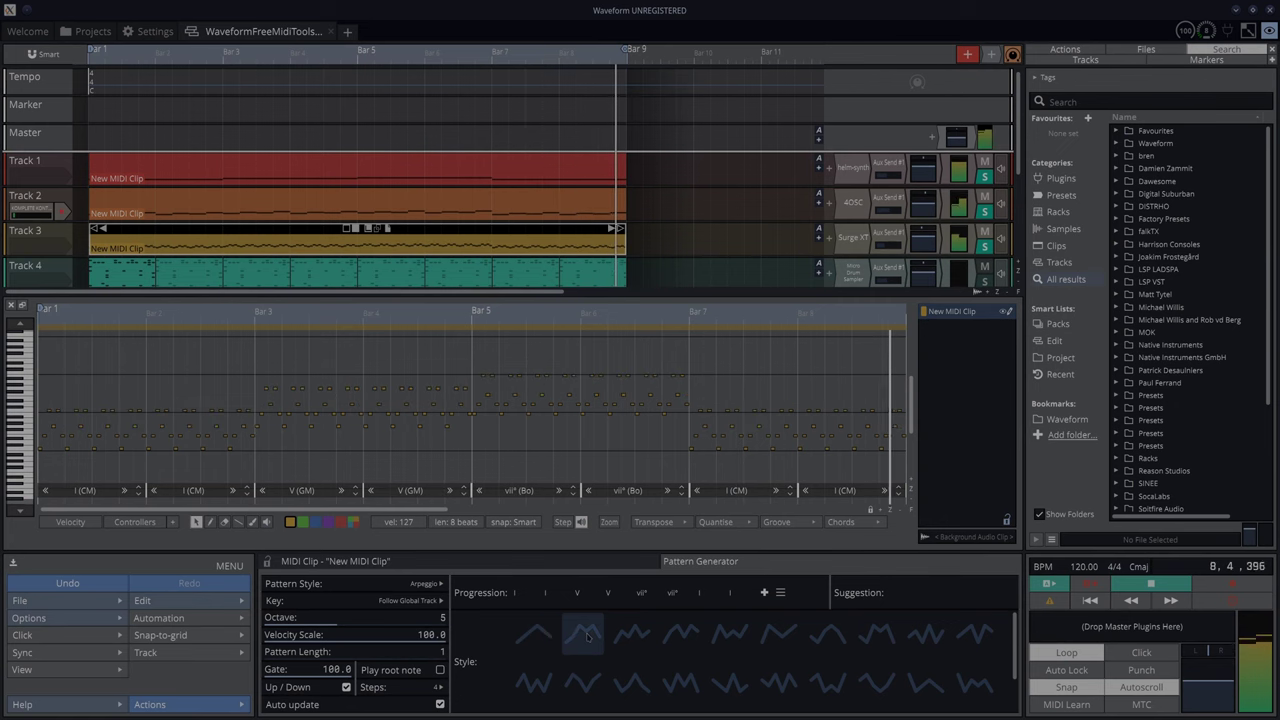
Step: Show Track 4's step clip in the editor and select its Variation 1 section
left_click(156, 265)
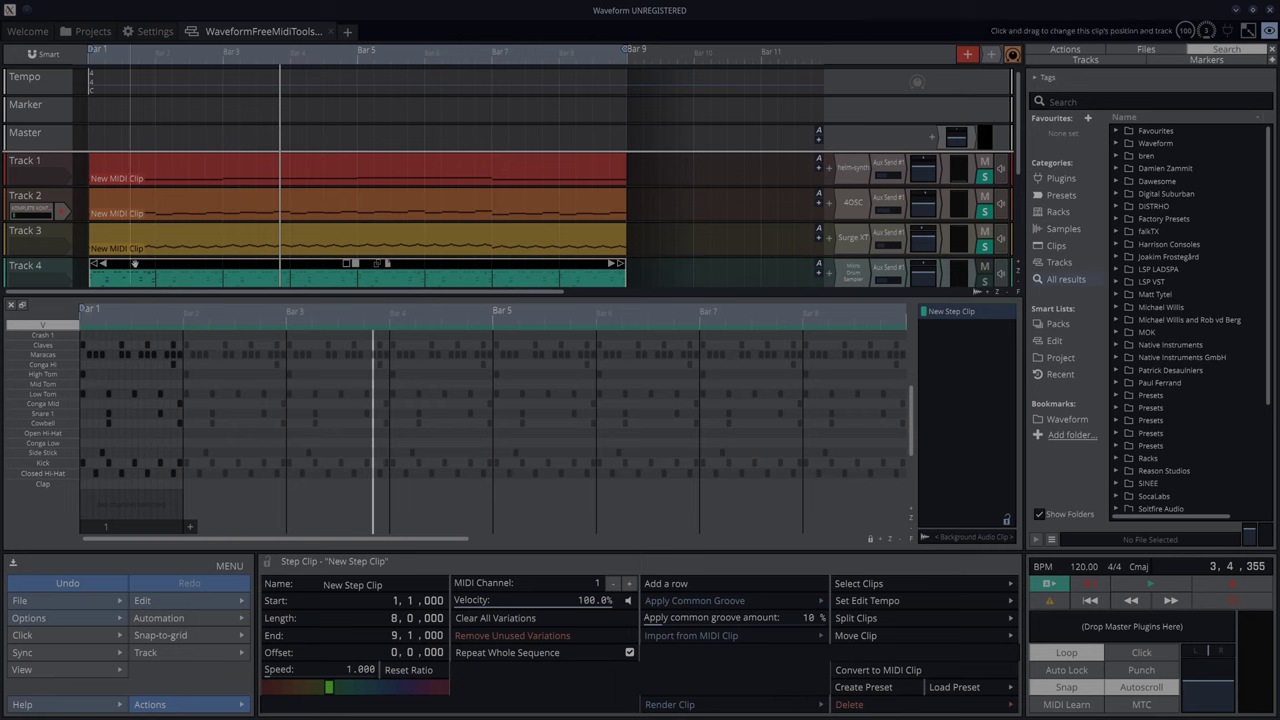
left_click(127, 374)
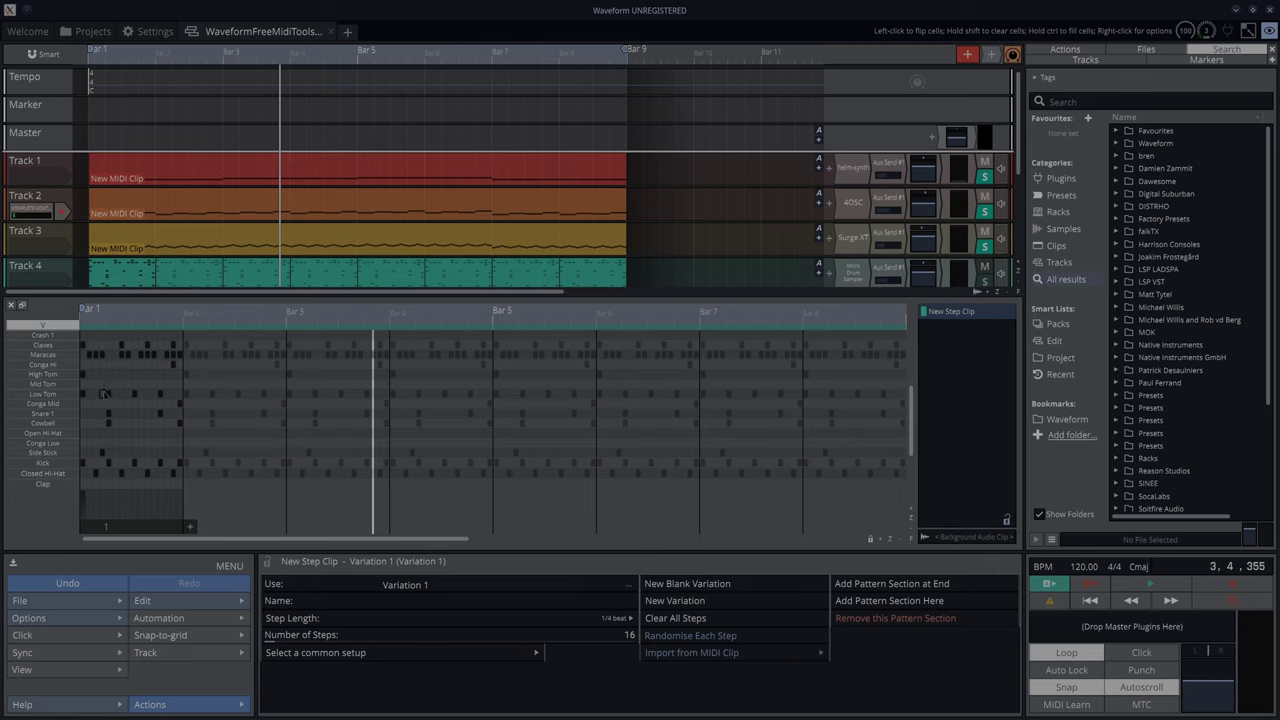
Step: Play Track 4's step clip soloed, and stop playback
key("space")
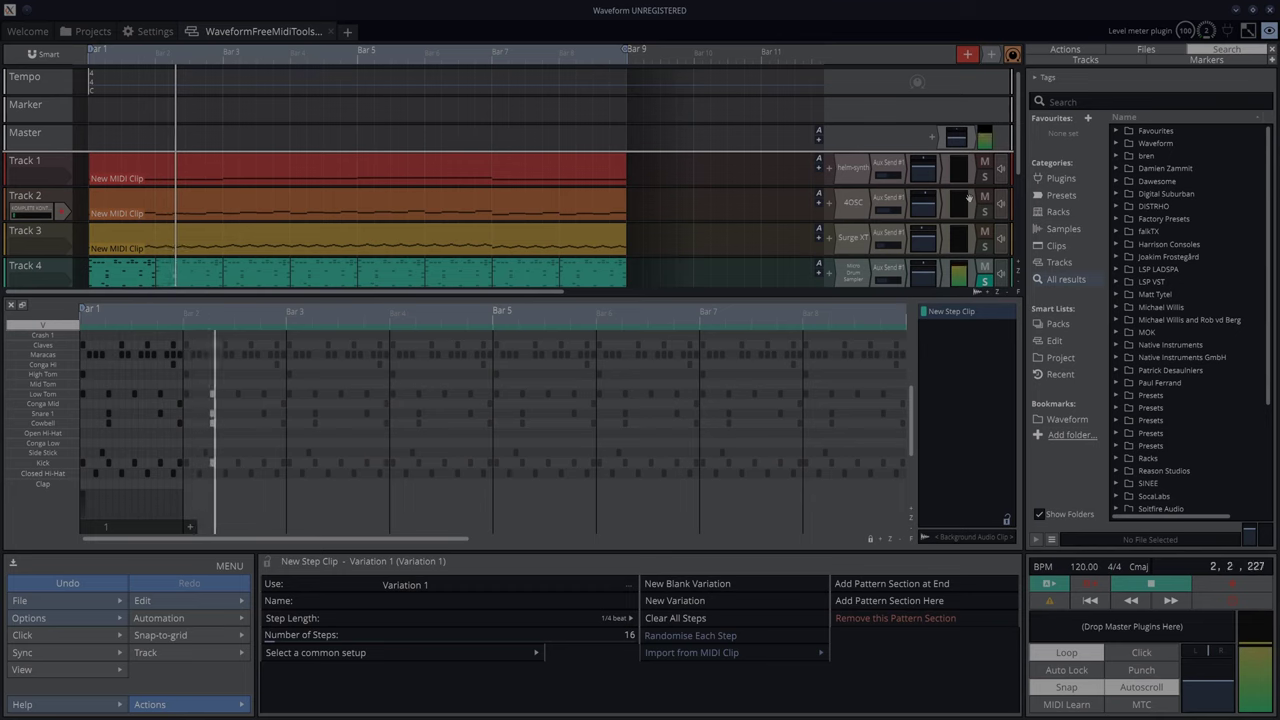
key("space")
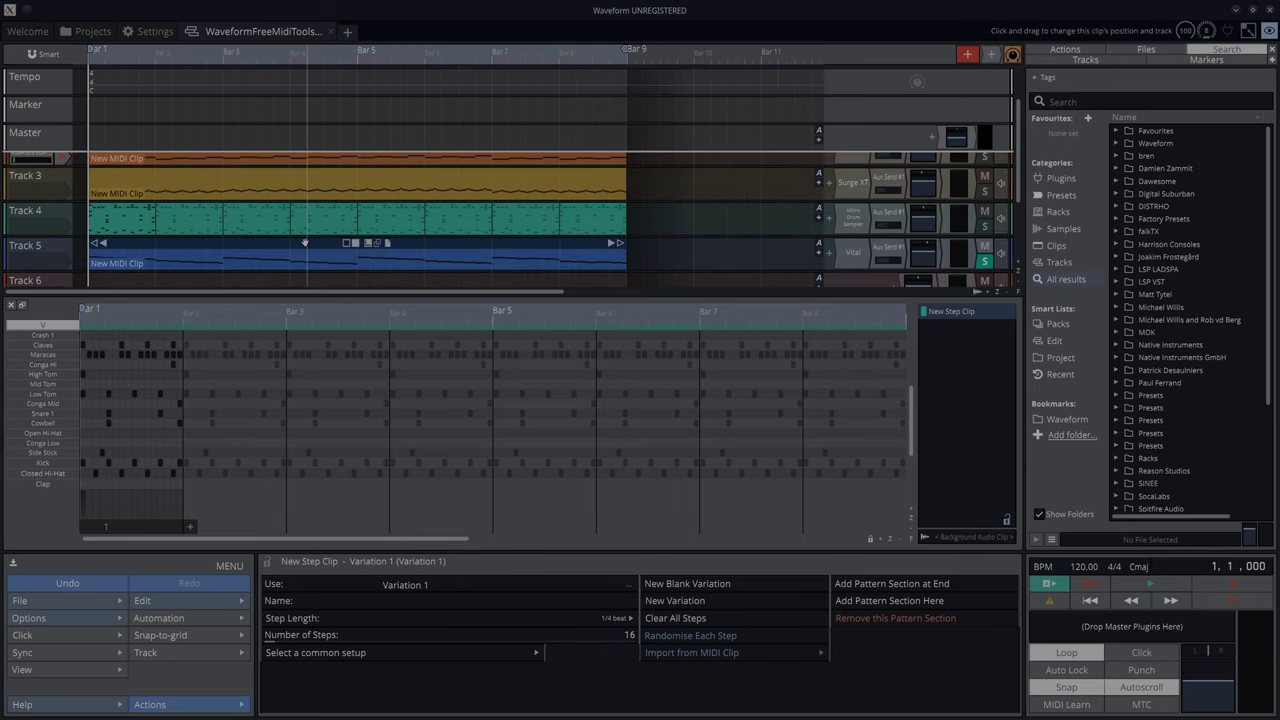
Step: Set Track 5's arpeggio clip to the last style in the pattern generator's list and play it back briefly
left_click(305, 243)
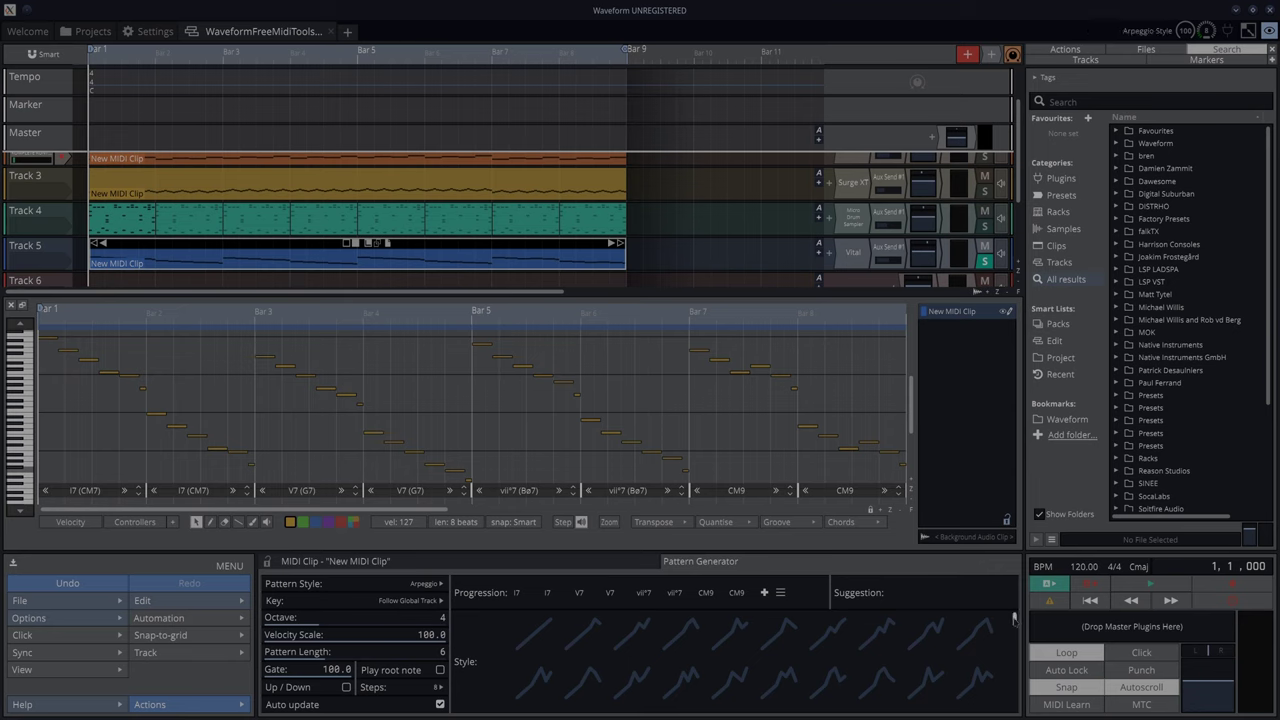
left_click(975, 687)
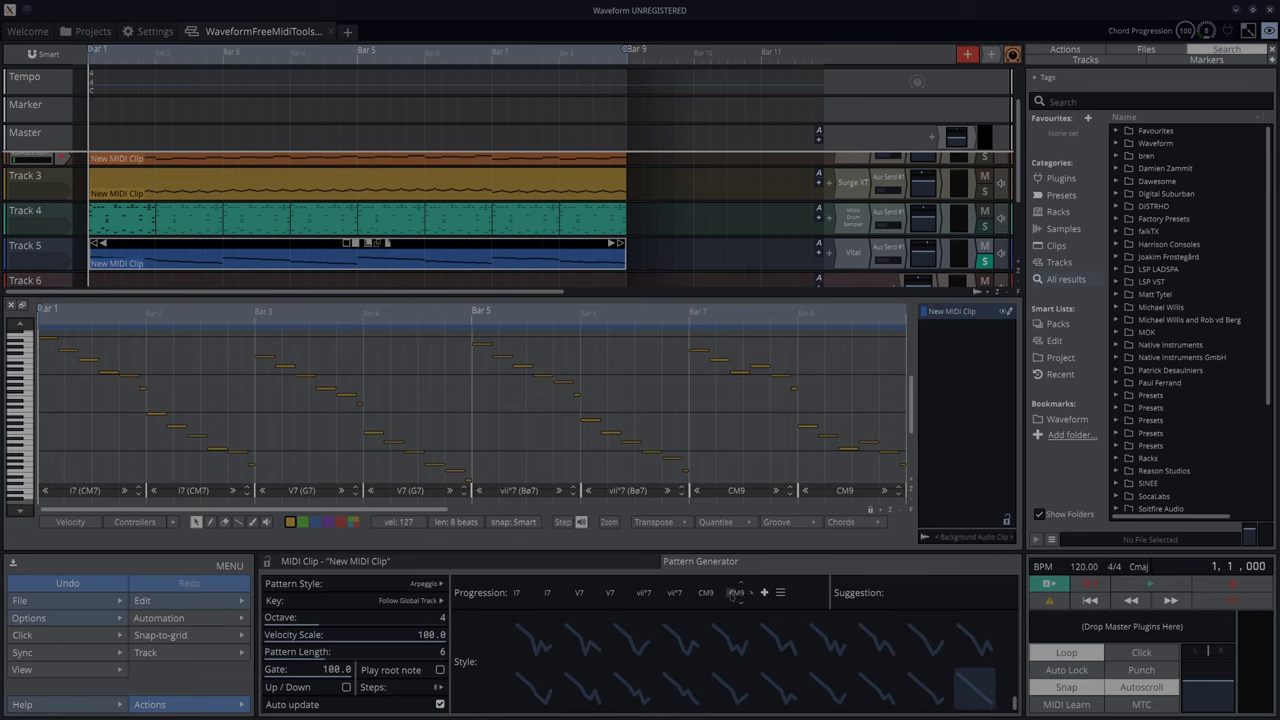
key("space")
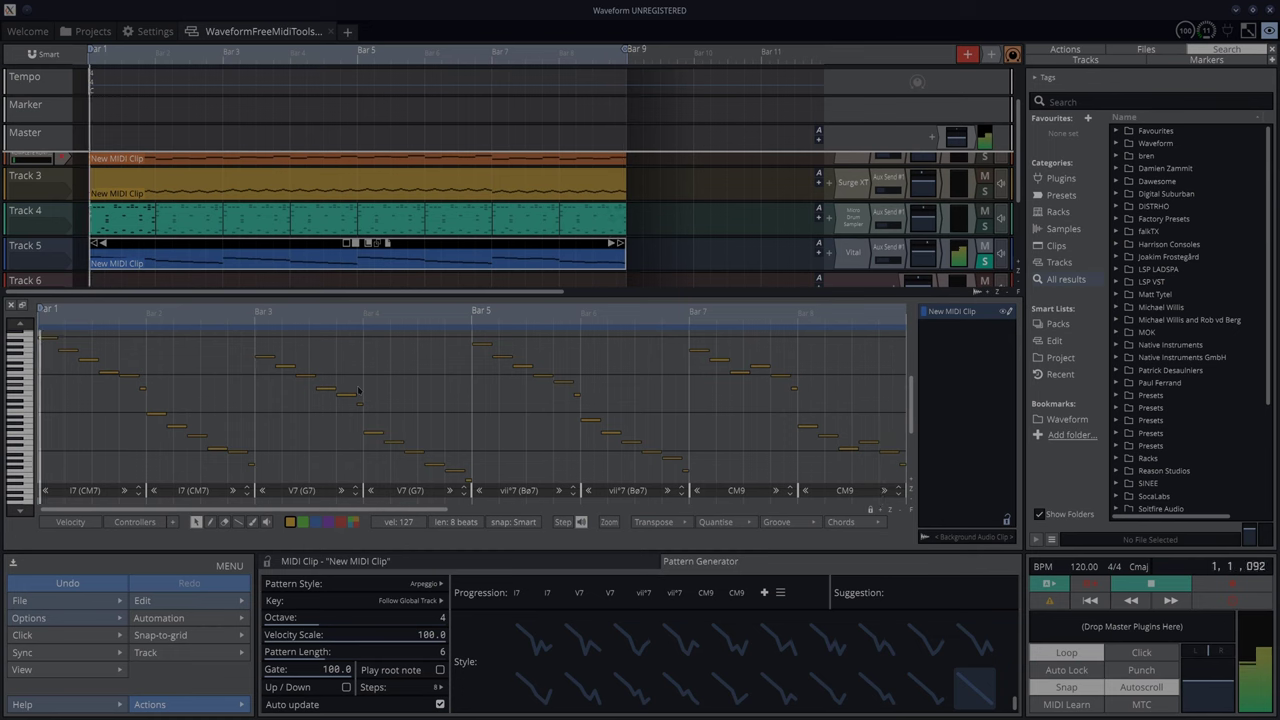
key("space")
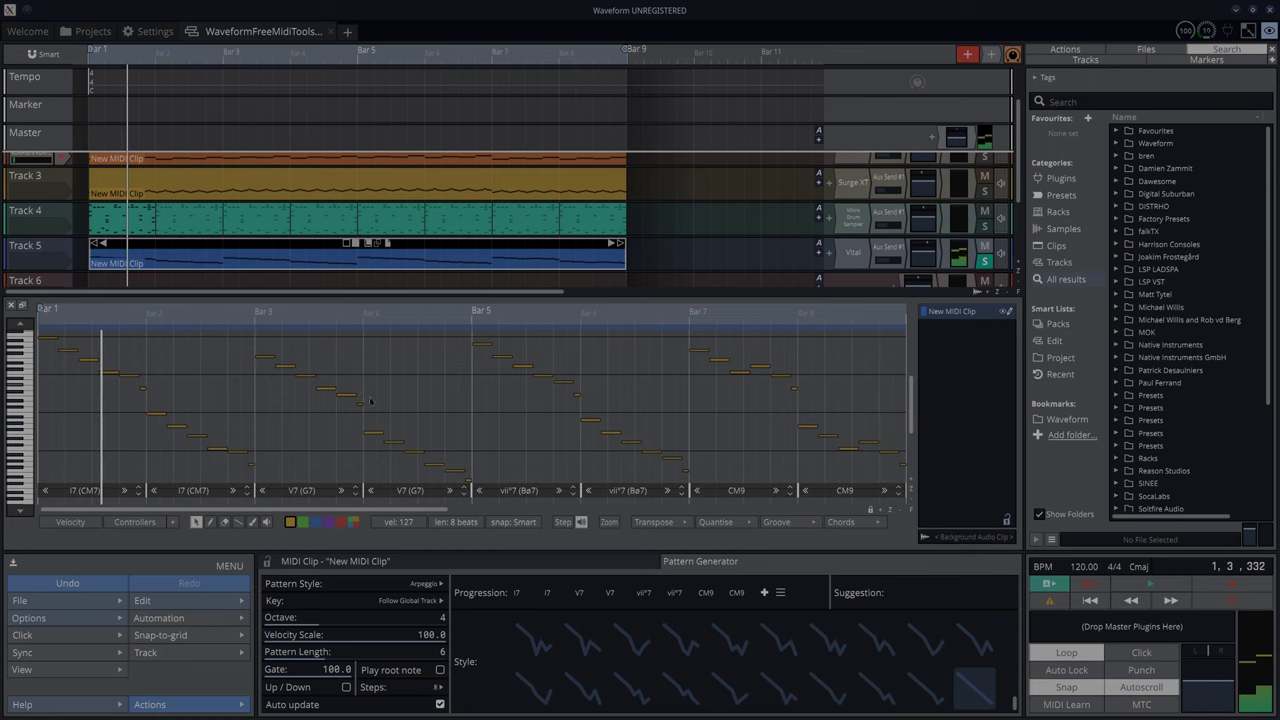
Step: Examine the chord options offered for the last CM9 chord in Track 5's progression without changing it
left_click(738, 594)
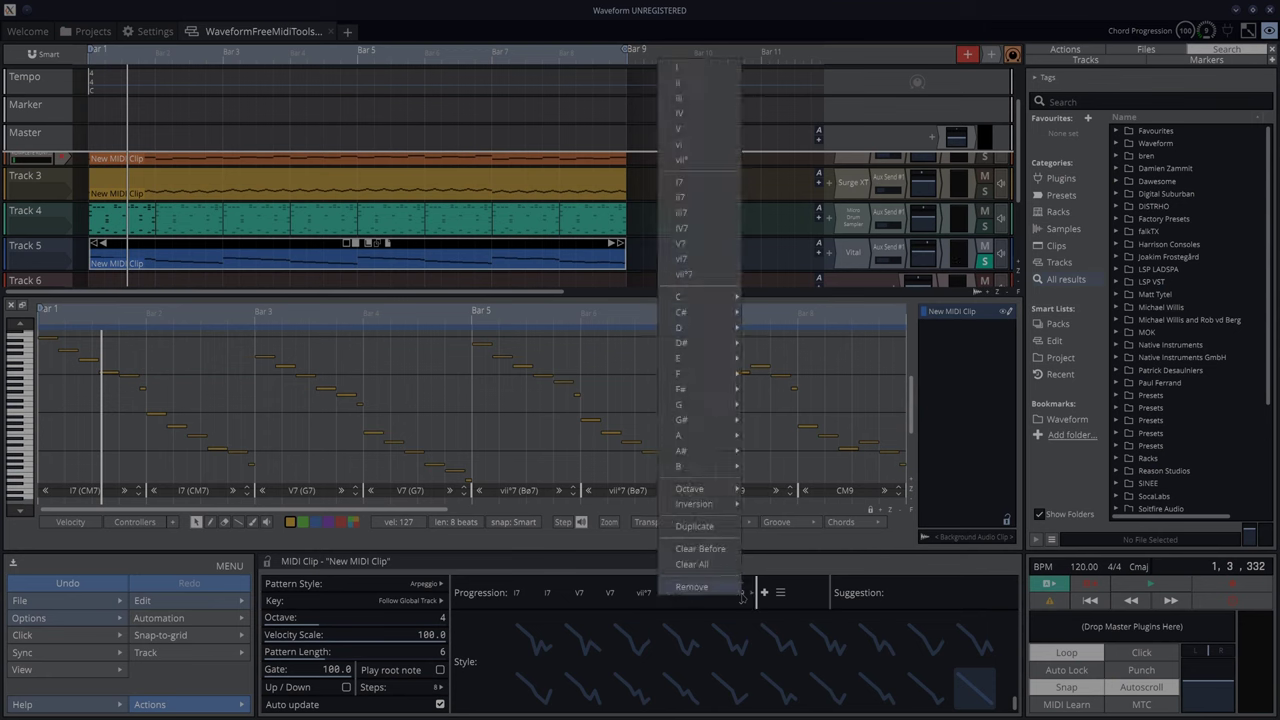
mouse_move(678, 300)
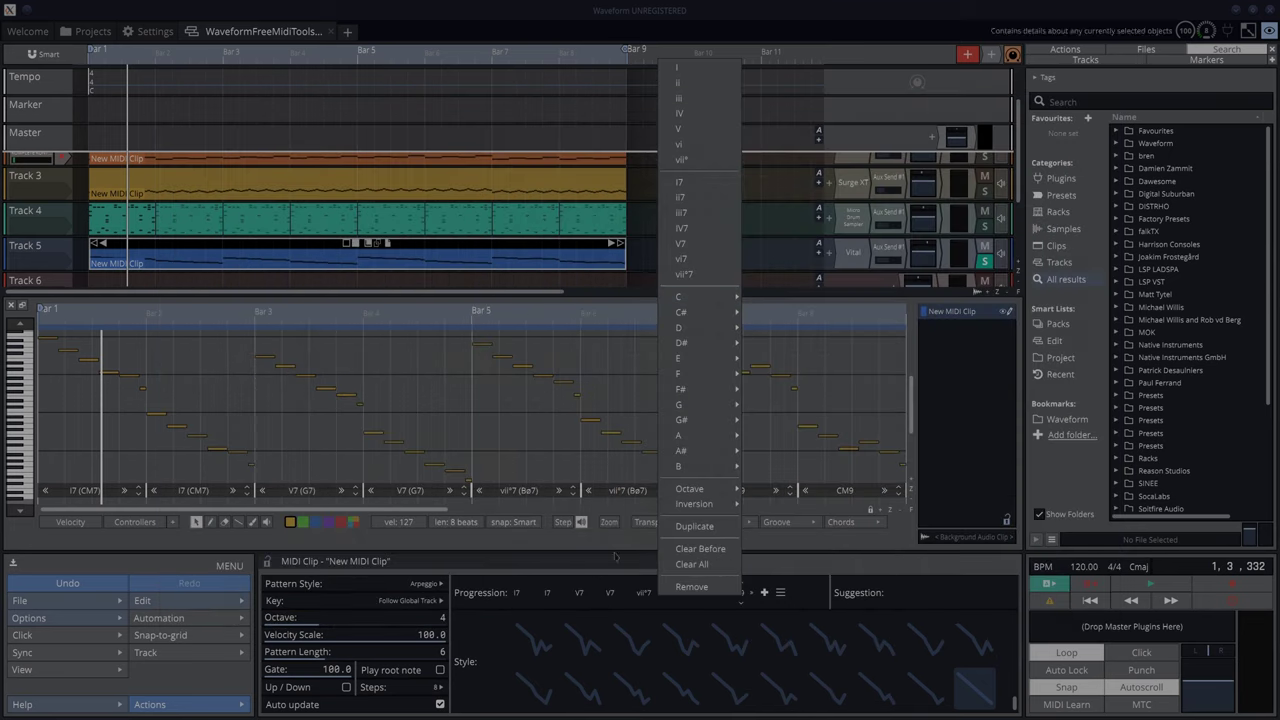
left_click(612, 545)
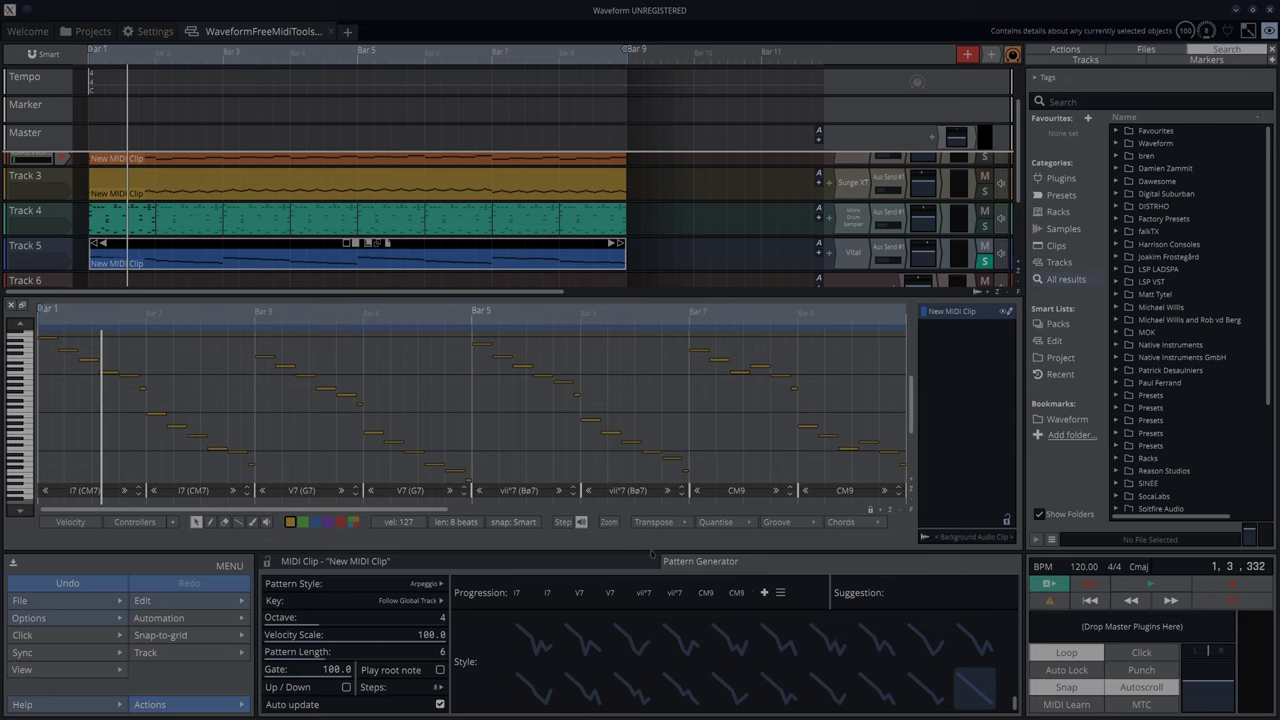
Step: Try several descending arpeggio styles on Track 5's clip during playback
key("space")
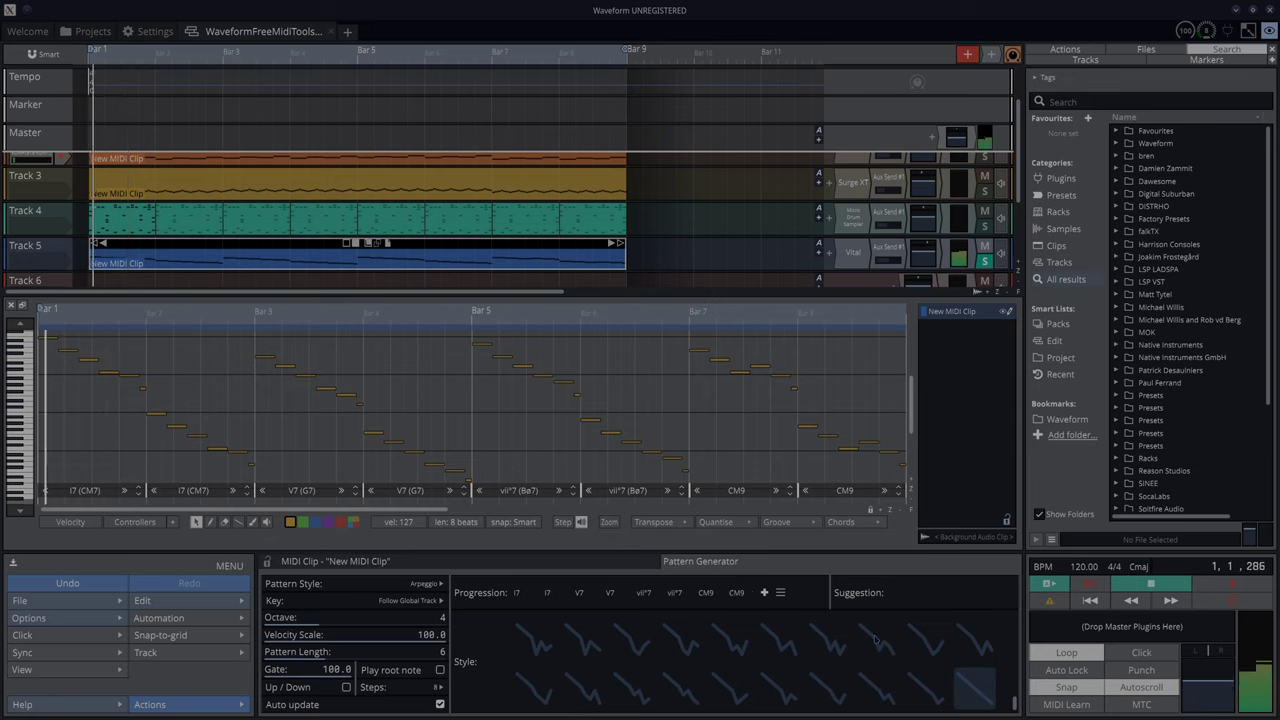
left_click(925, 643)
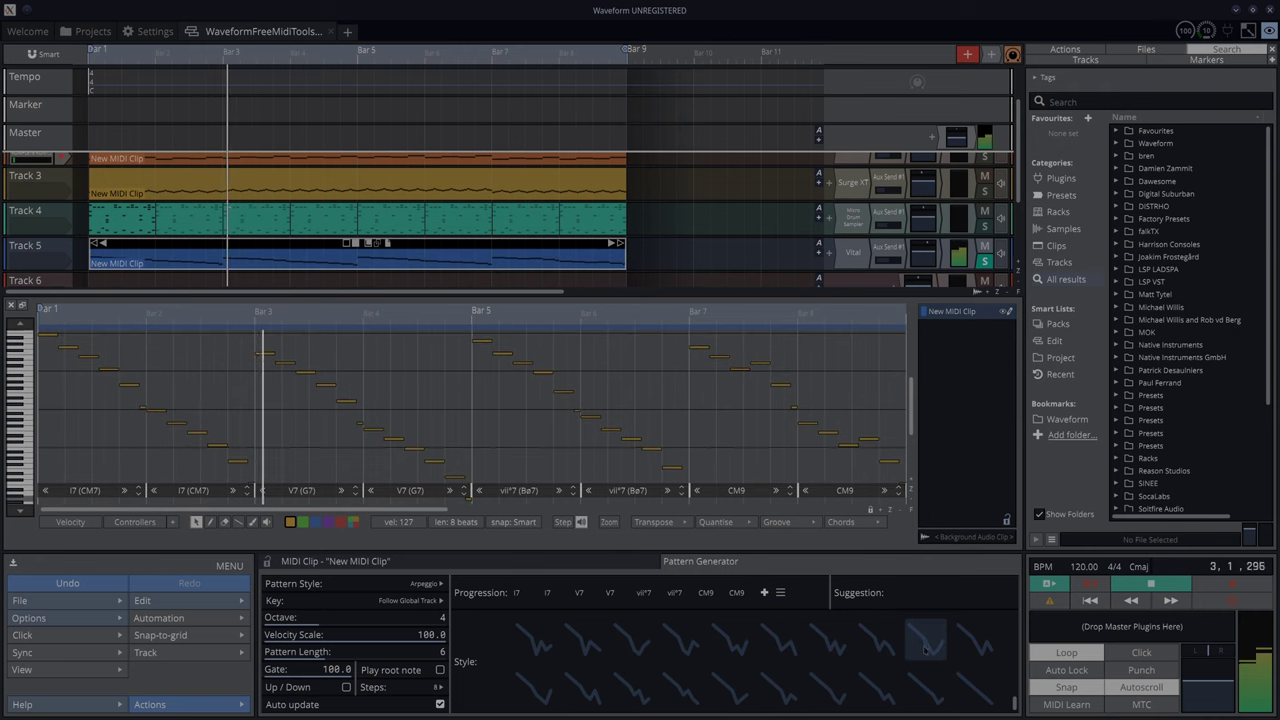
left_click(877, 643)
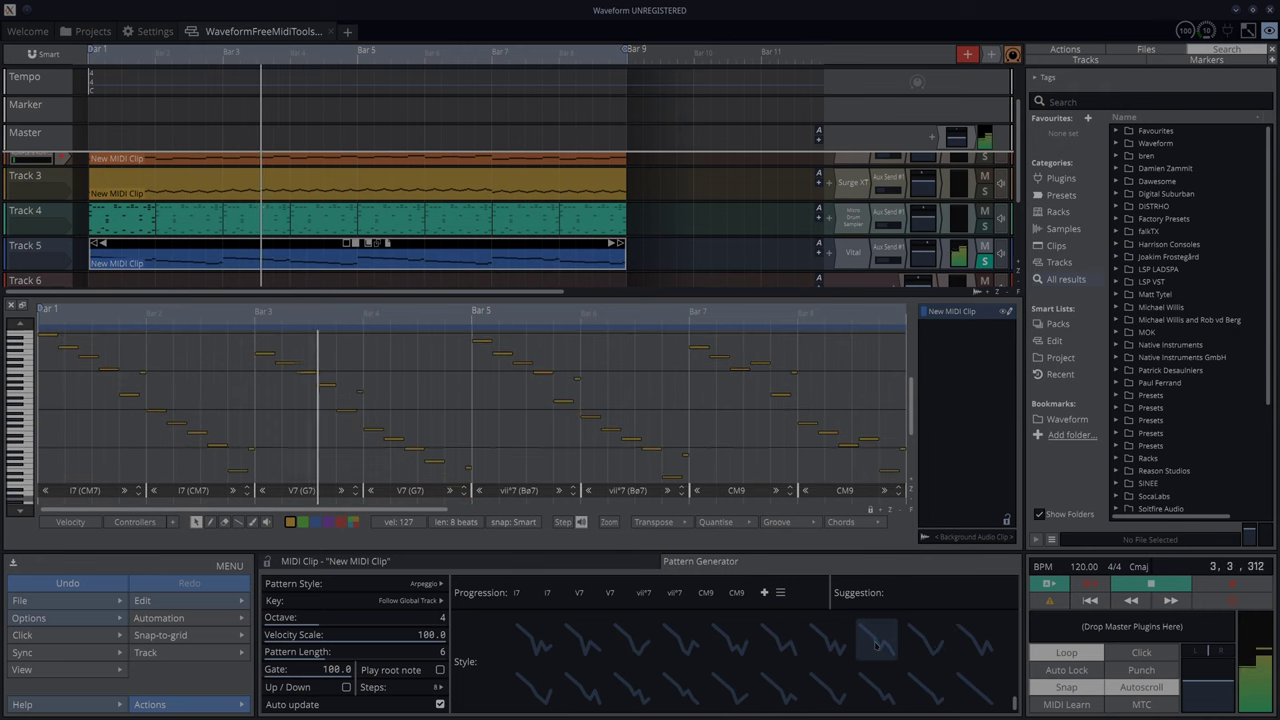
left_click(808, 645)
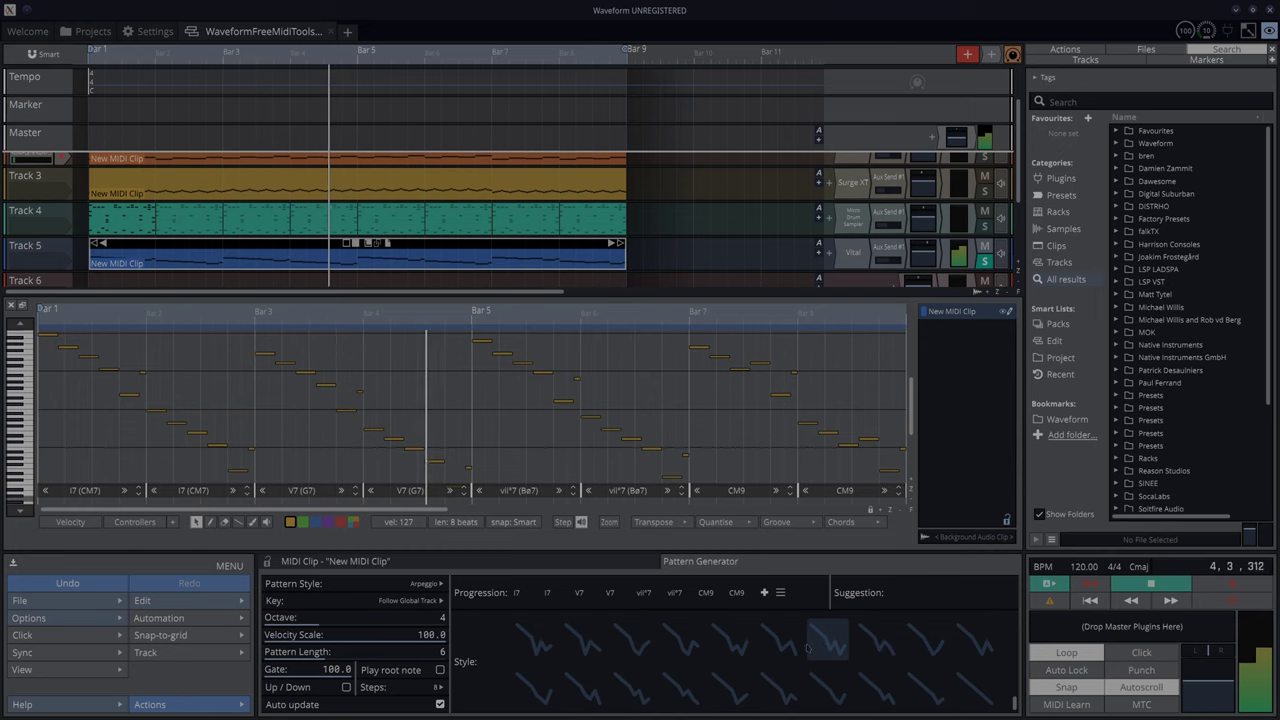
left_click(728, 645)
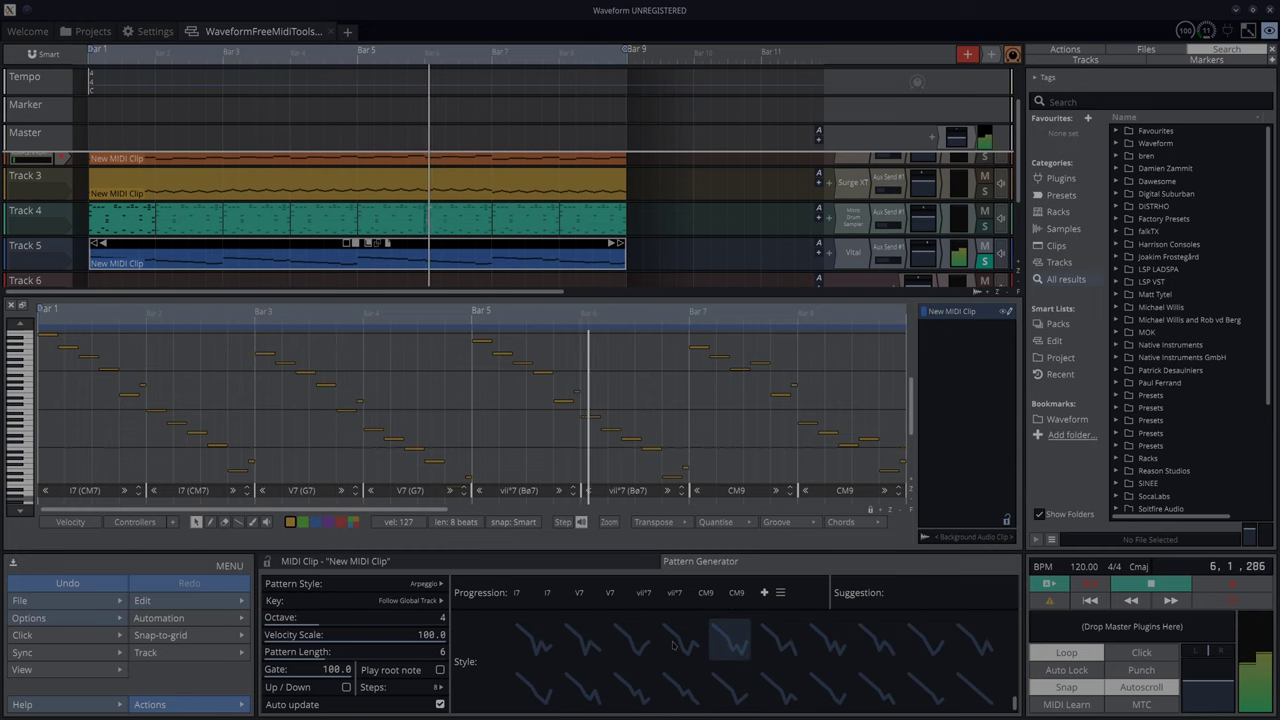
scroll(700, 650, "down", 2)
left_click(731, 668)
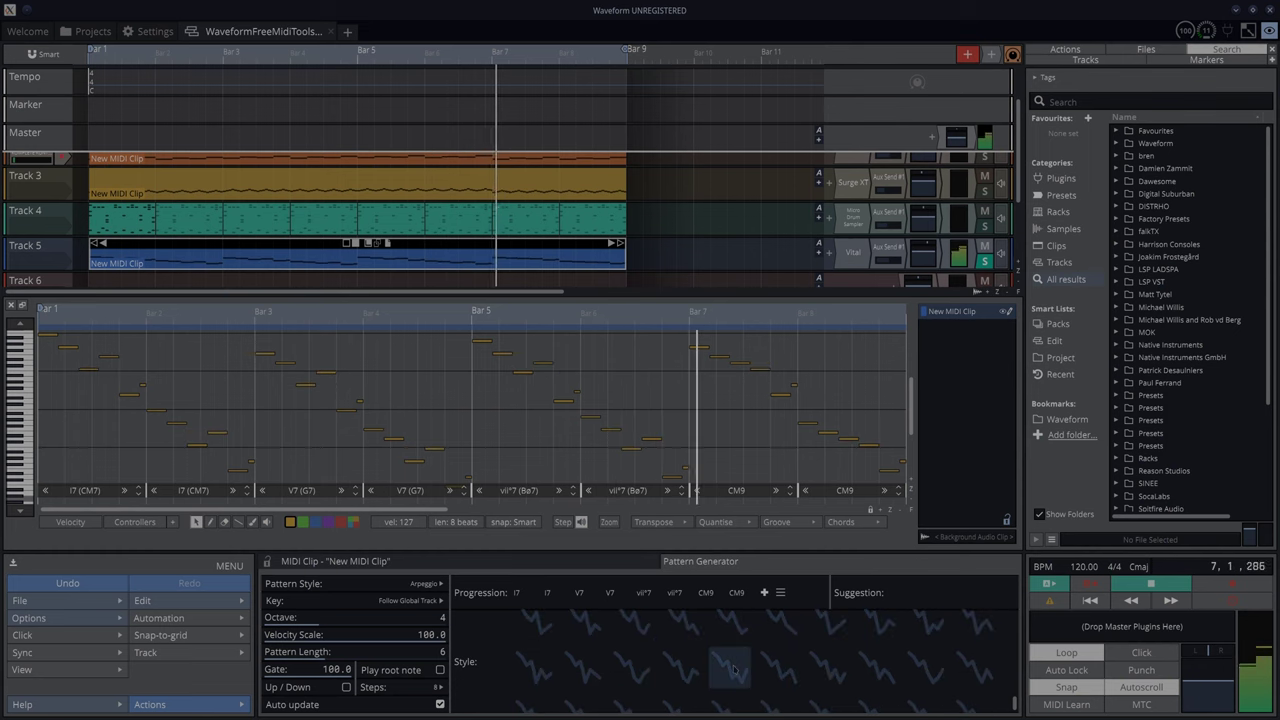
Step: Try the ninth style of the second row on Track 5's clip, and set the clip back to the list's last style
scroll(735, 669, "up", 2)
scroll(735, 669, "down", 8)
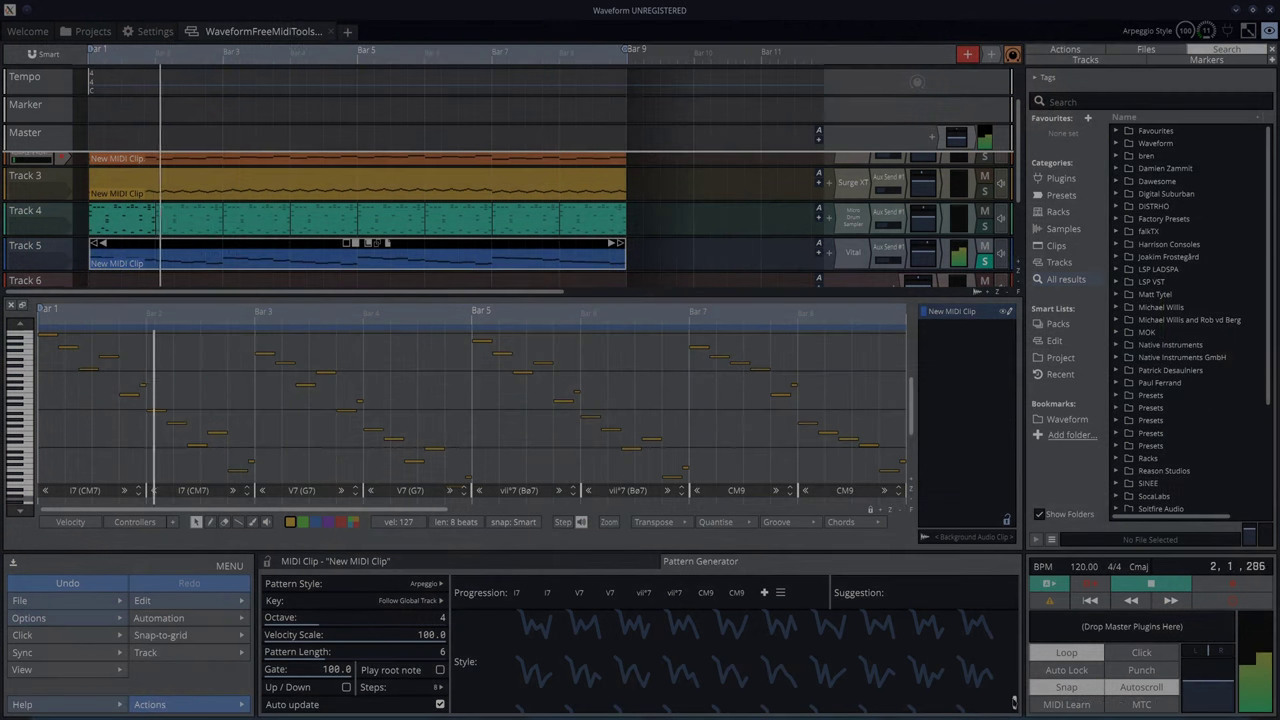
scroll(1010, 641, "up", 5)
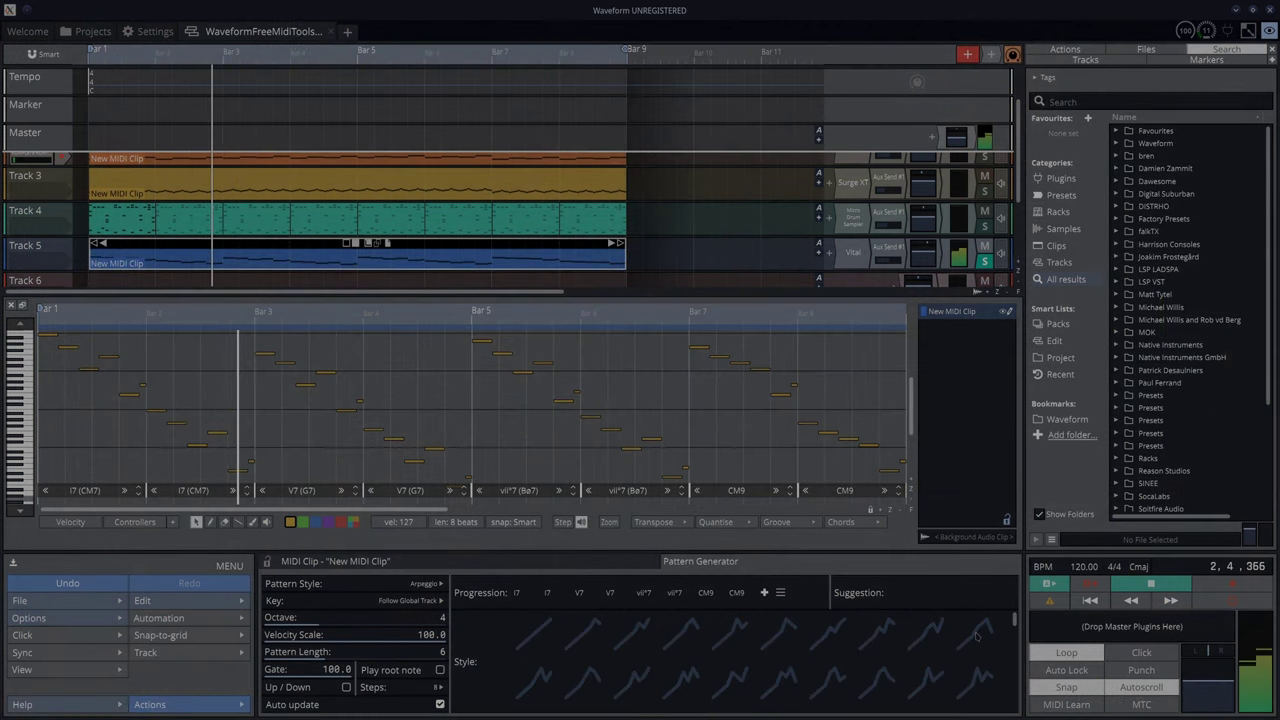
left_click(932, 680)
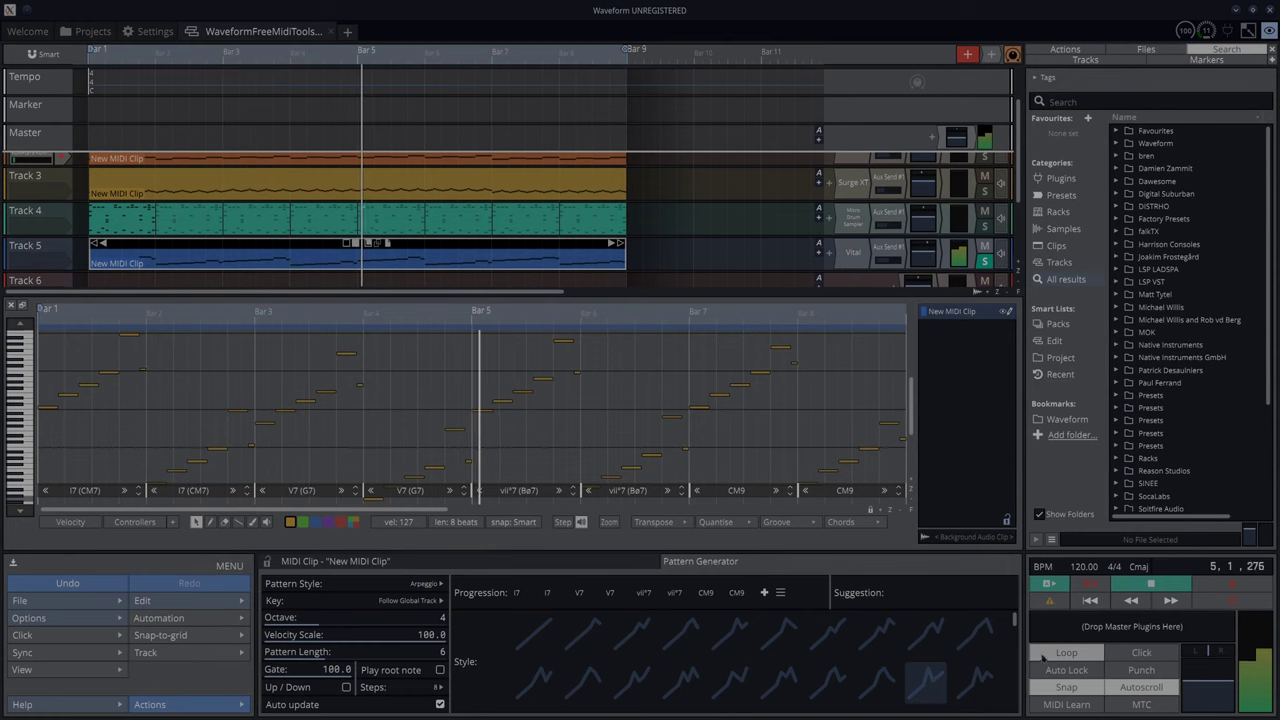
scroll(1013, 620, "down", 5)
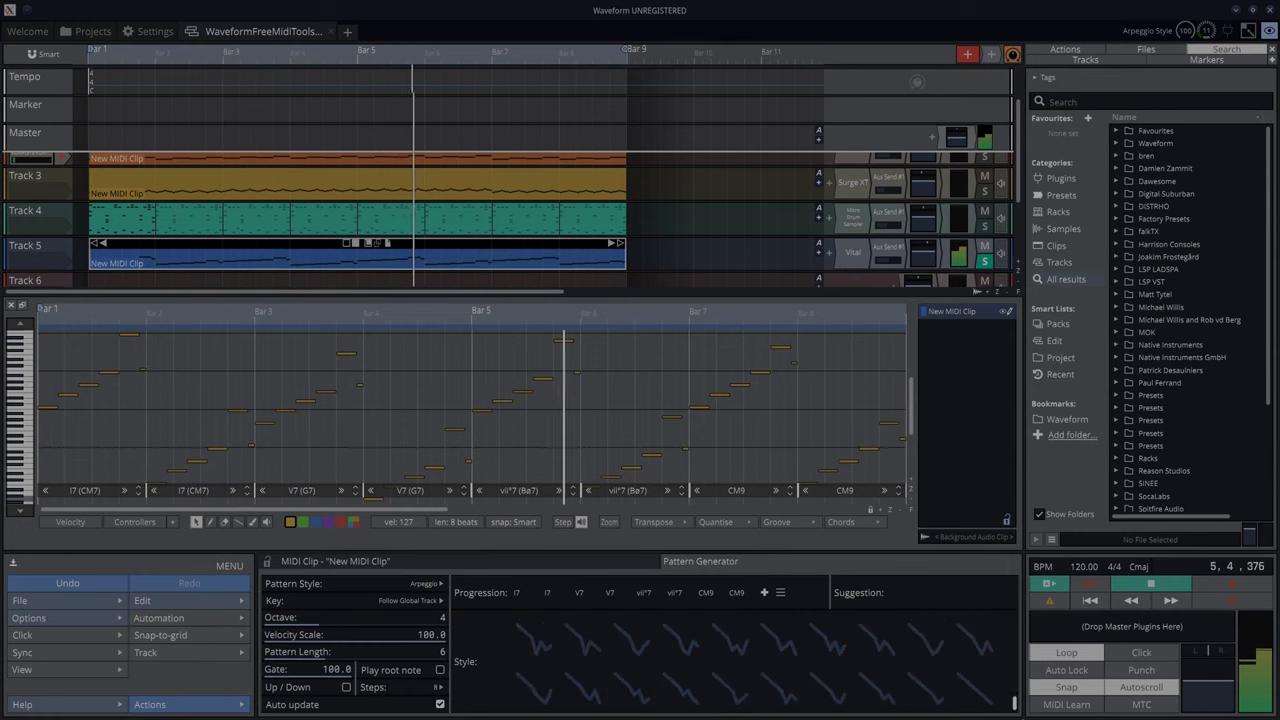
left_click(975, 688)
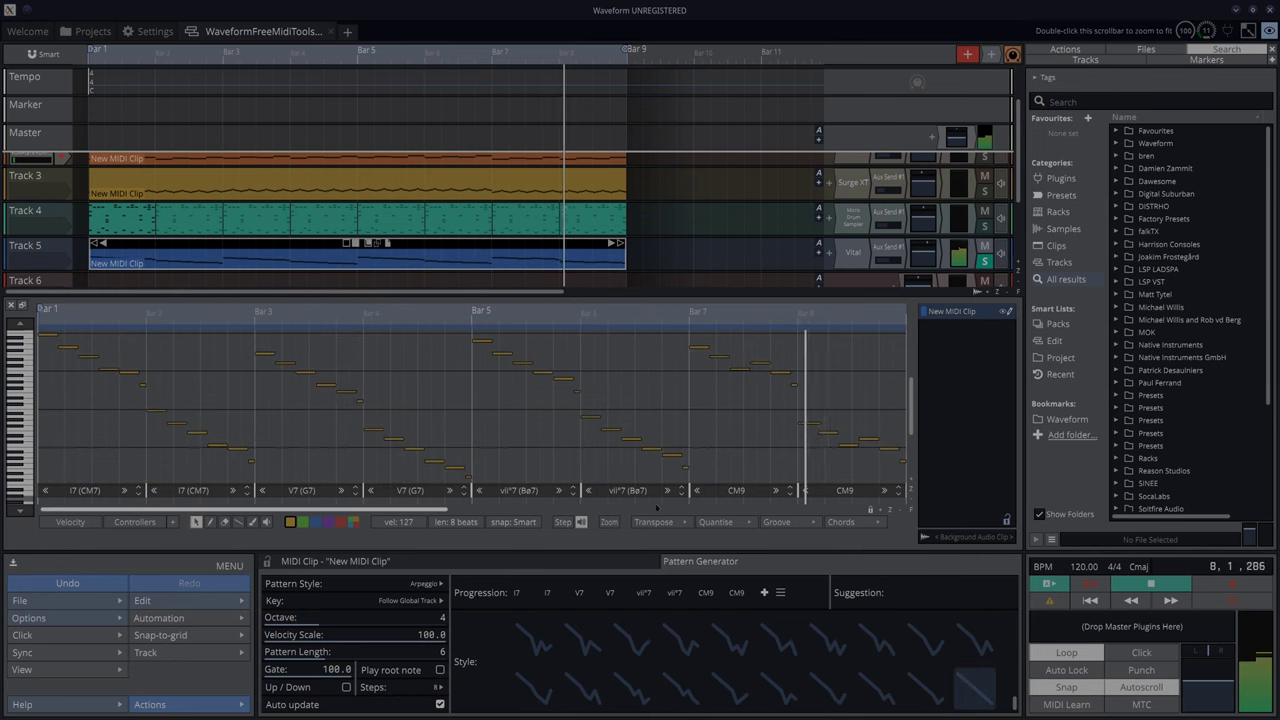
Step: Transpose the note at the start of beat 4 in bar 6 up an octave to A3, and back to A2
left_click(670, 454)
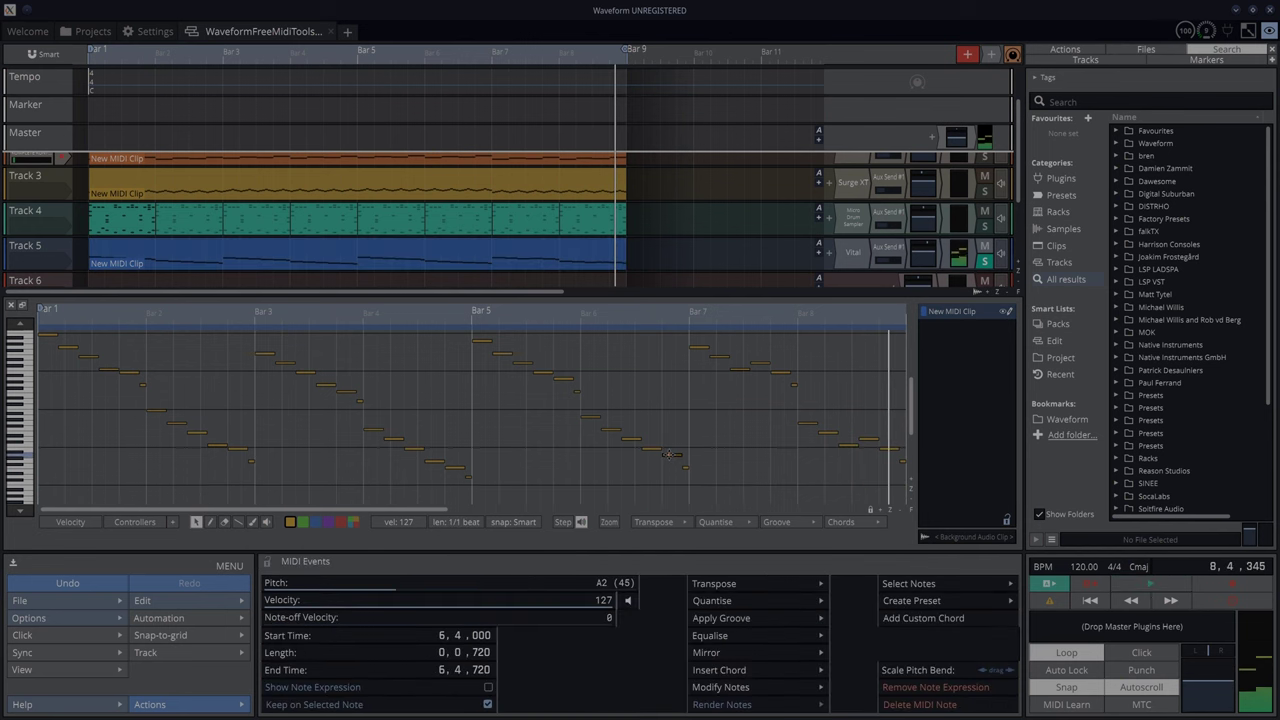
key("shift+Up")
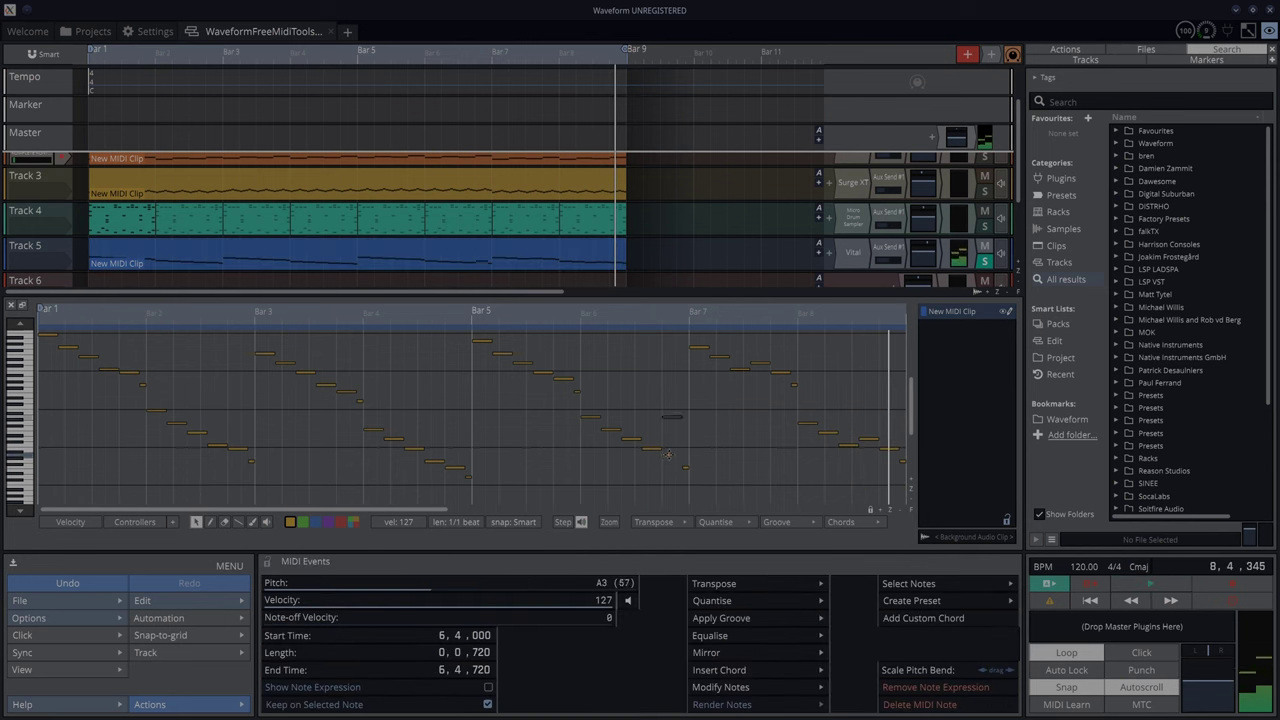
key("shift+Down")
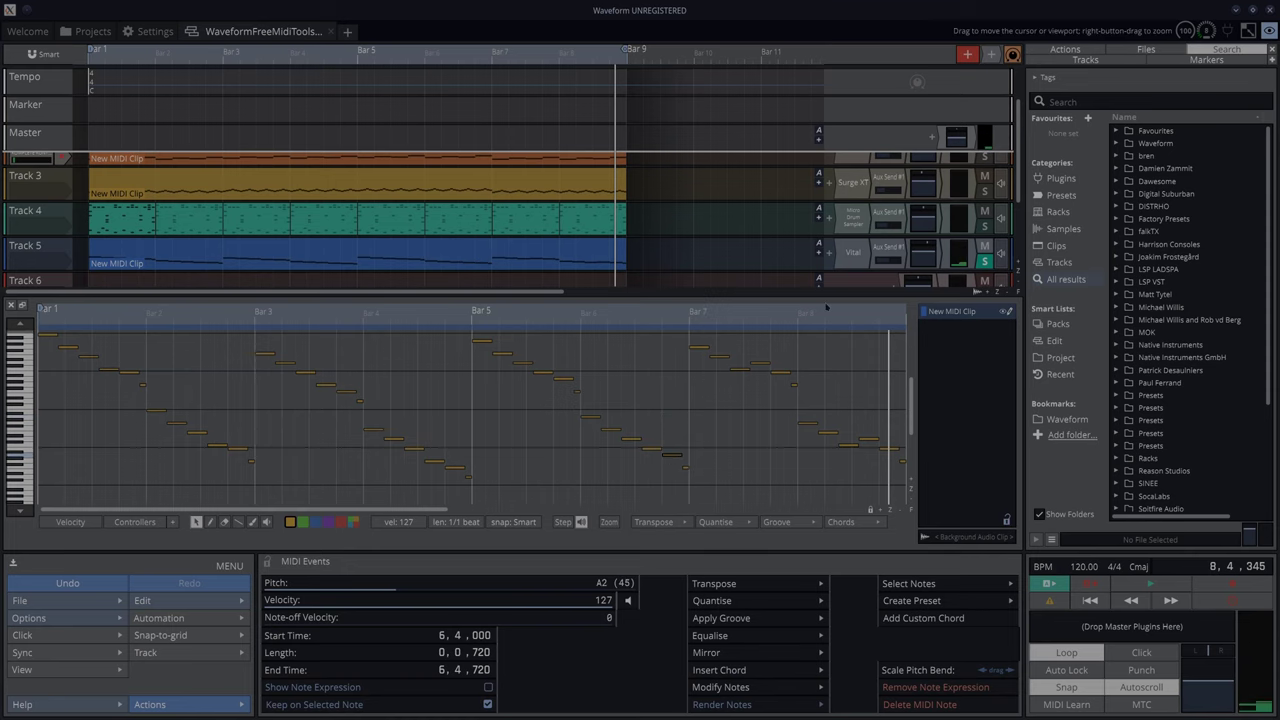
Step: Deselect Track 5's clip, turn off the track's solo, and play all tracks together
left_click(713, 240)
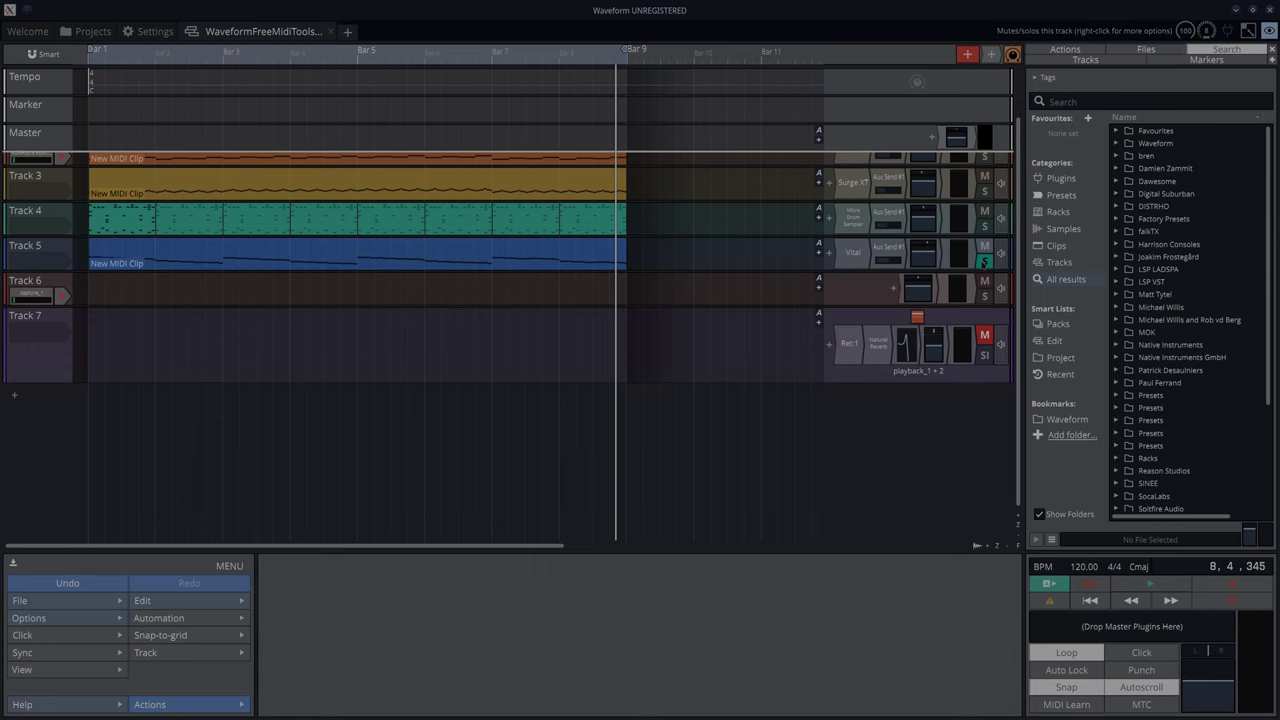
scroll(851, 300, "up", 2)
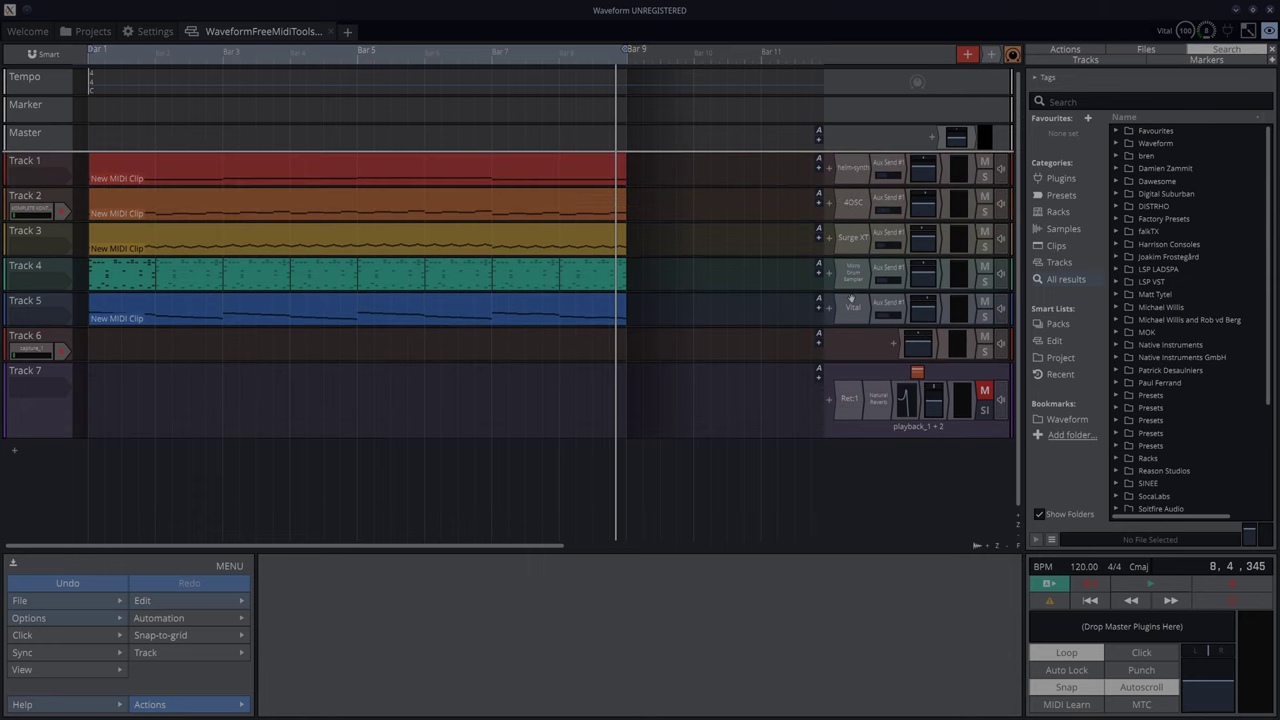
key("space")
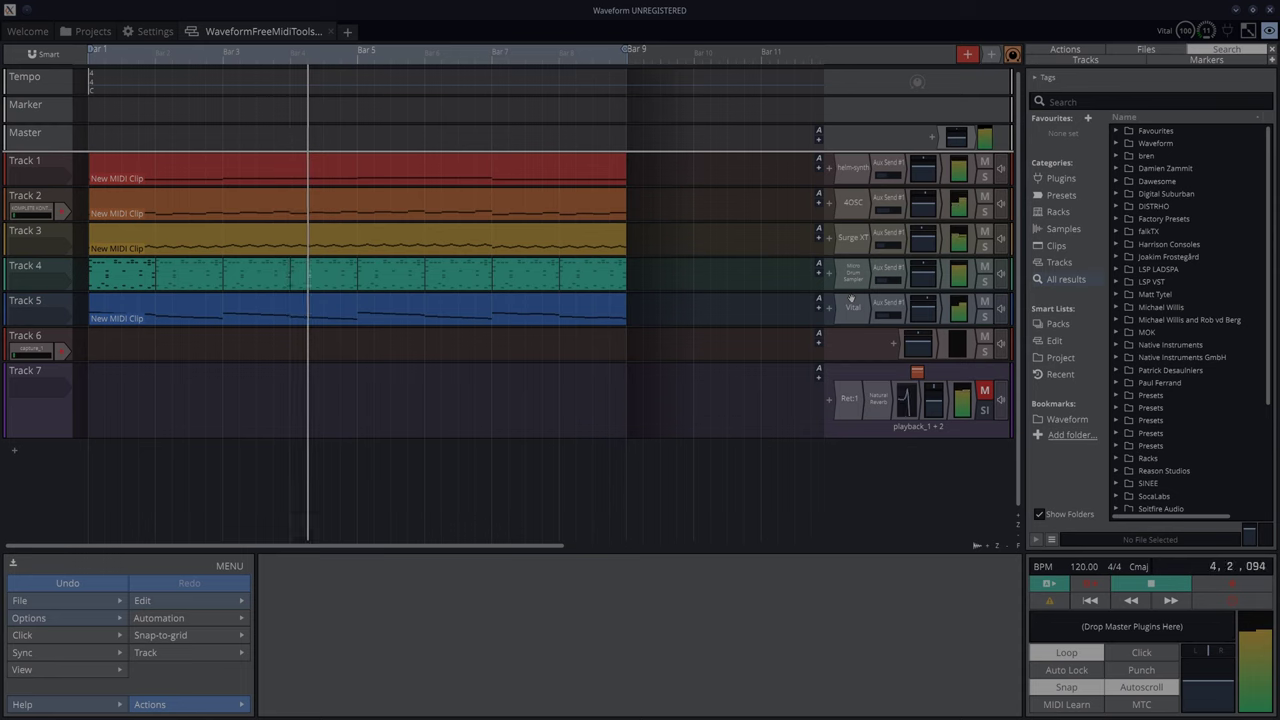
key("space")
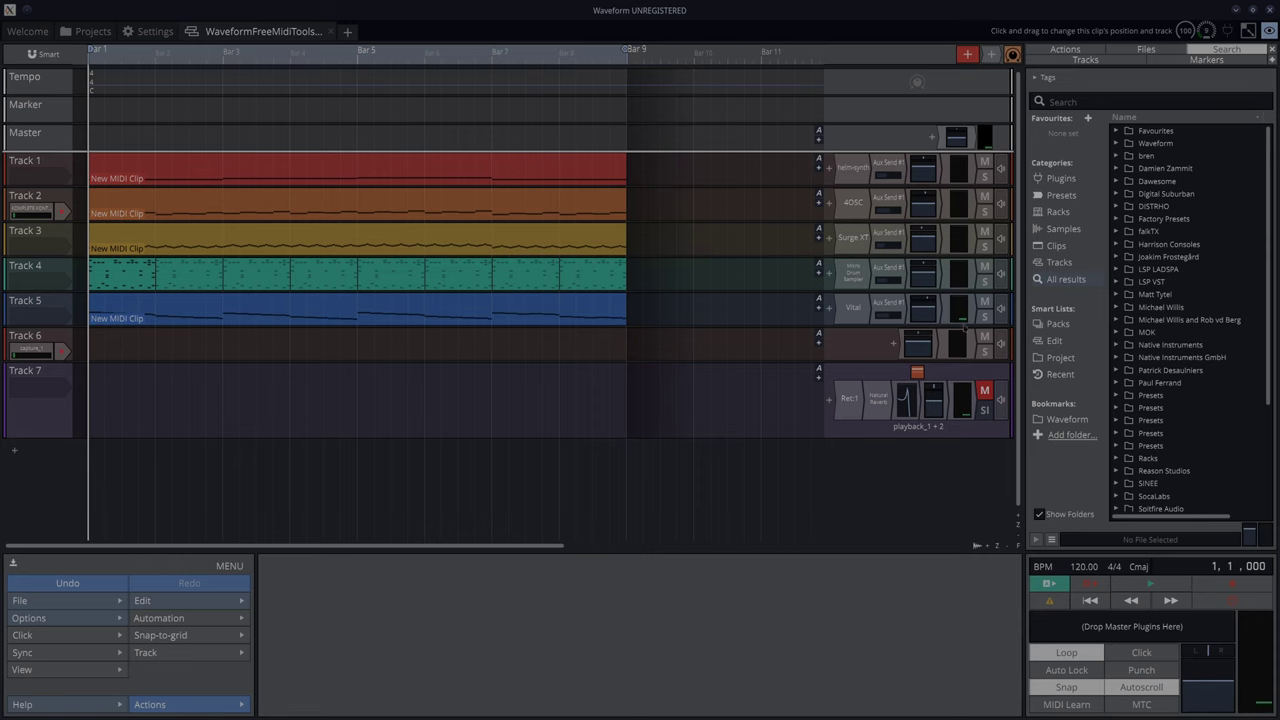
Step: Unmute Track 7, and try copying Track 5's Aux Send #1 plugin onto Track 6, undoing the copy
left_click(984, 391)
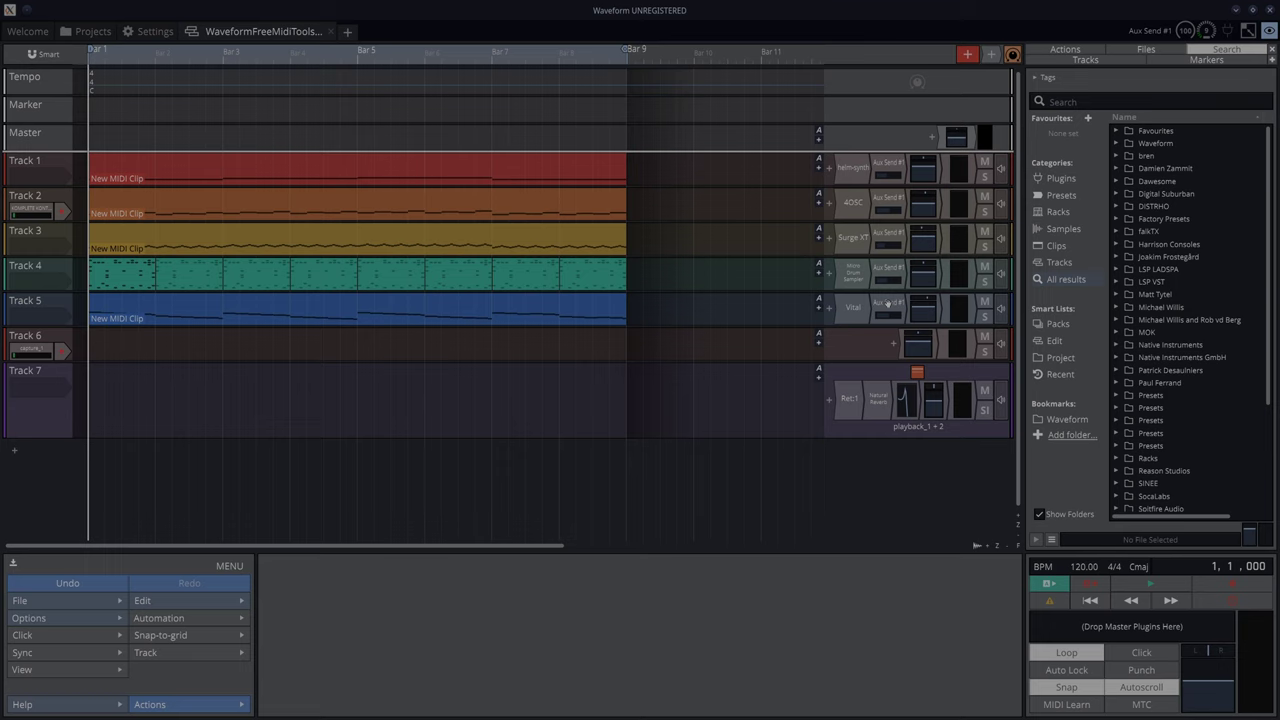
left_click_drag(888, 305, 891, 346)
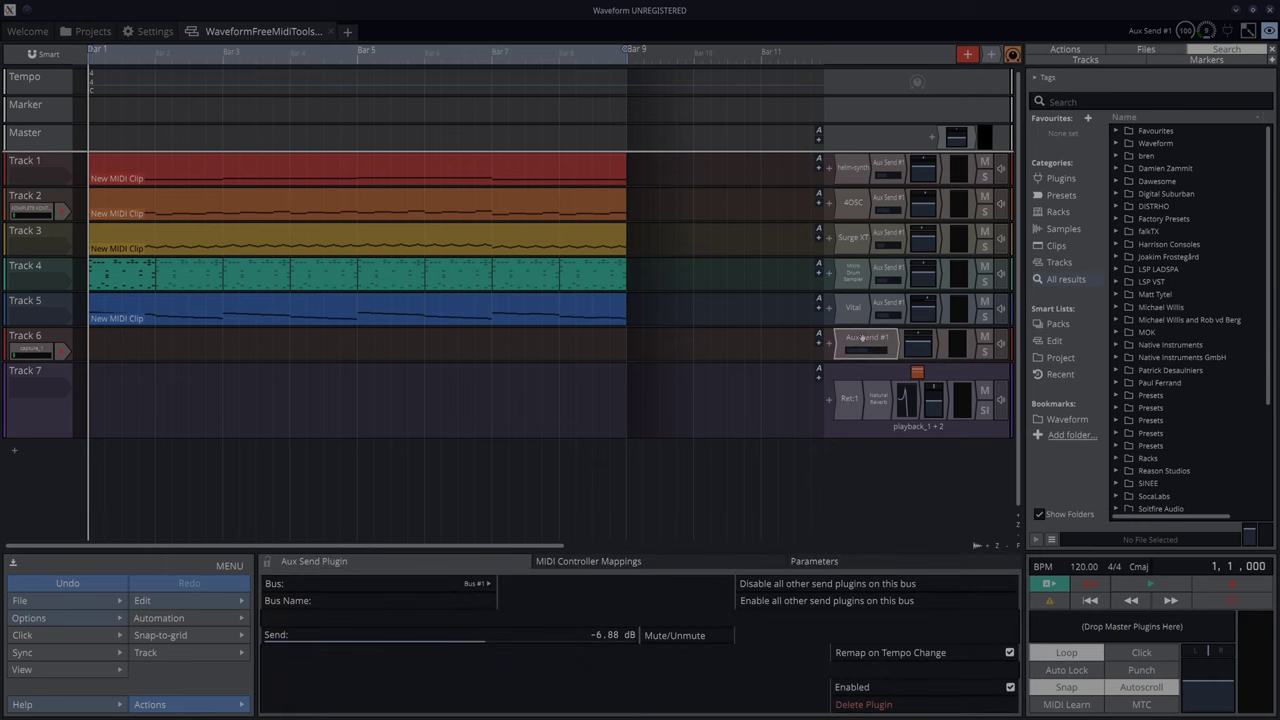
key("ctrl+z")
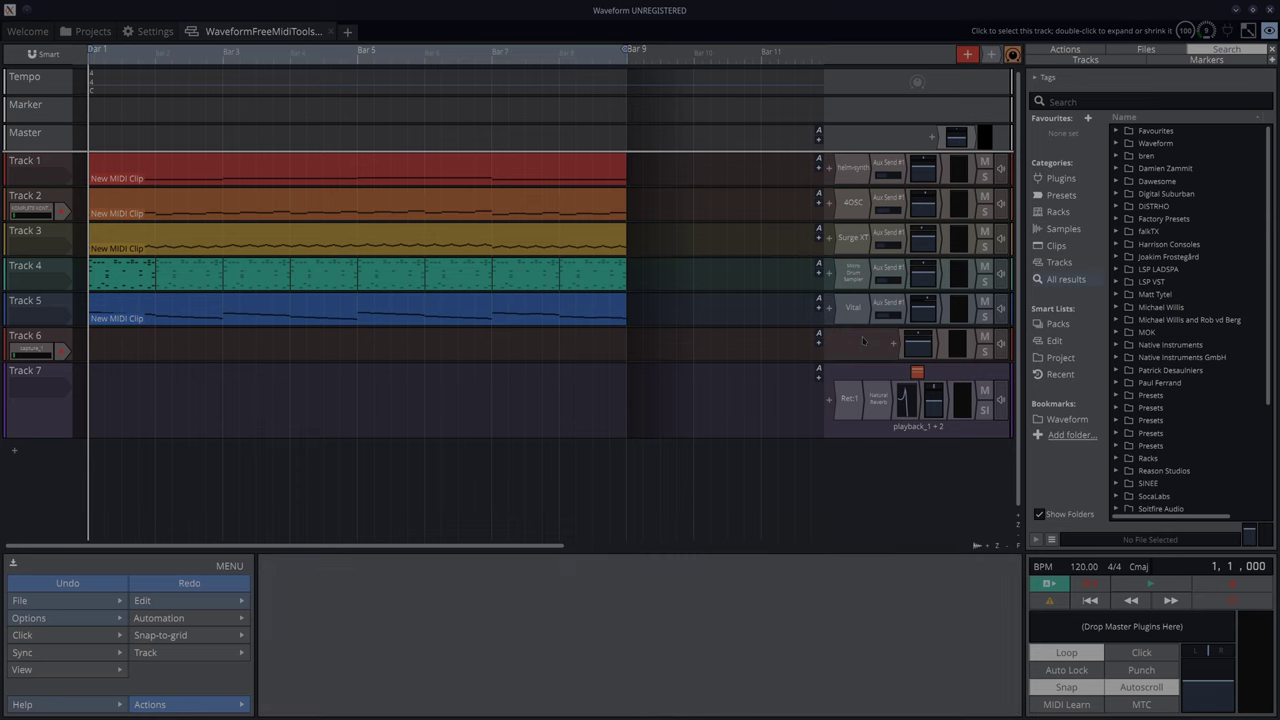
Step: Delete the empty Track 6
left_click(55, 340)
key("Delete")
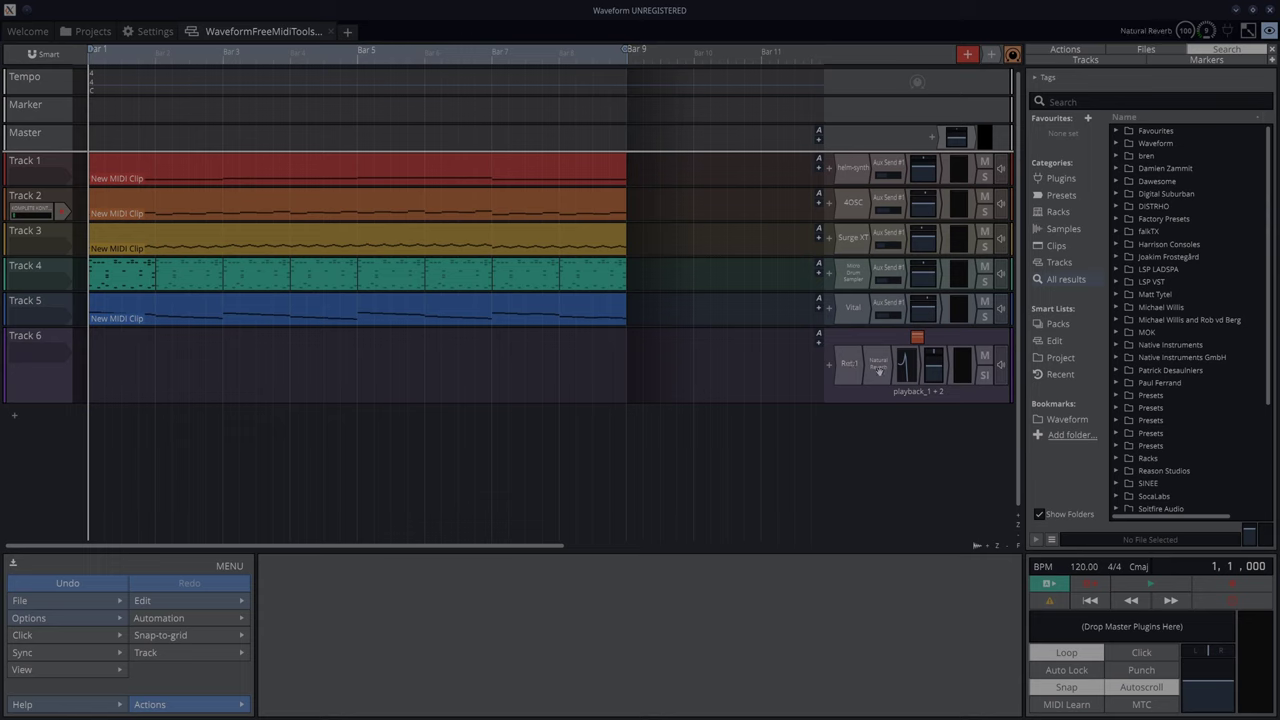
Step: Show the reverb return track's DJ Filter and LFO modifier settings while playing the whole arrangement
double_click(896, 372)
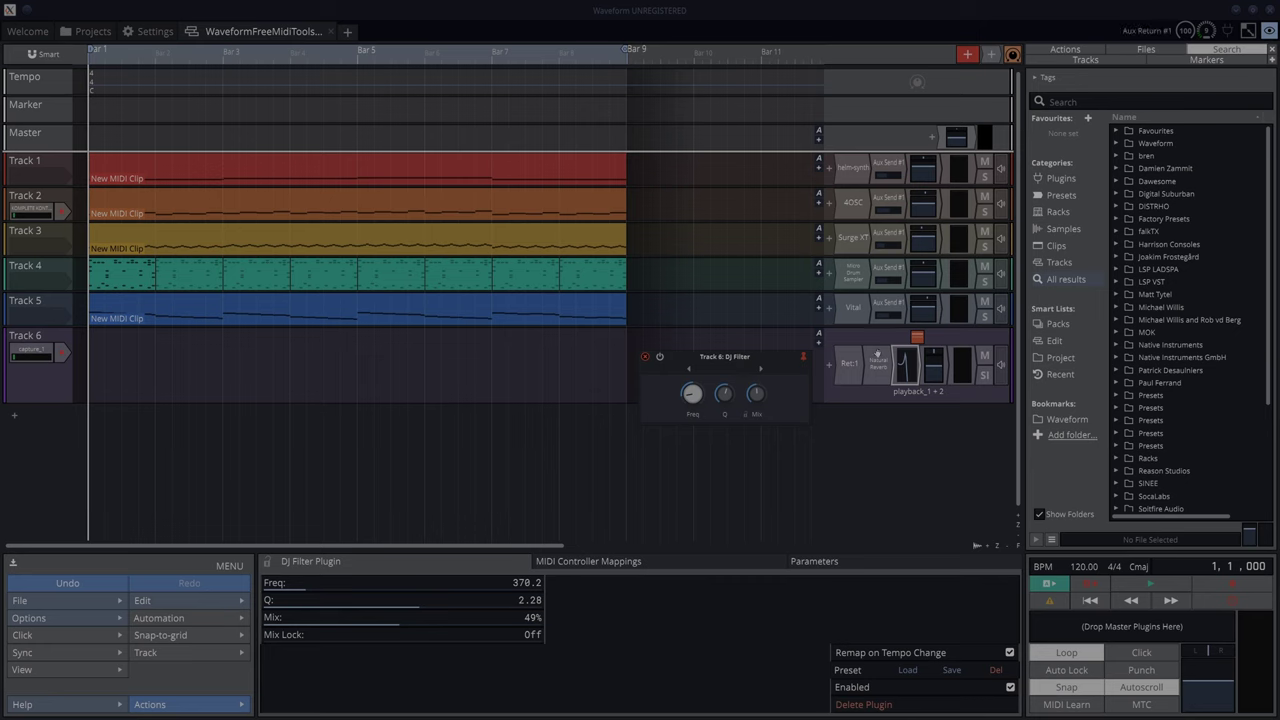
left_click(916, 338)
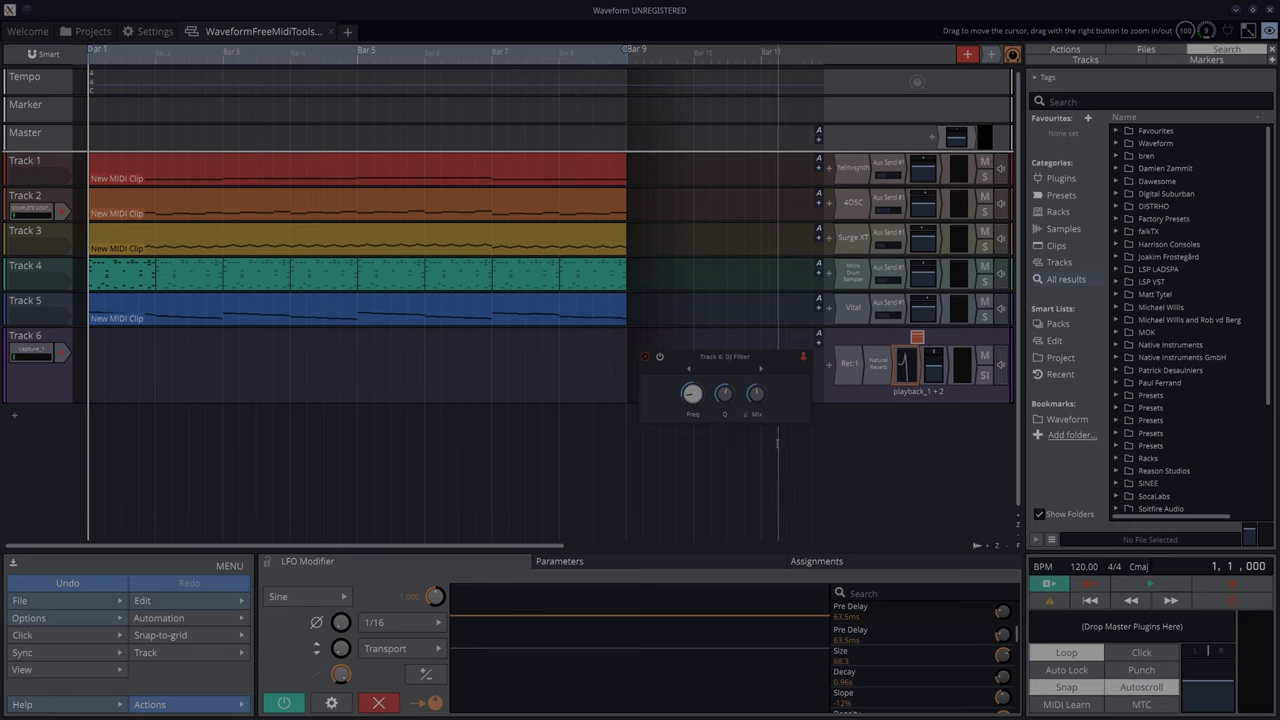
key("space")
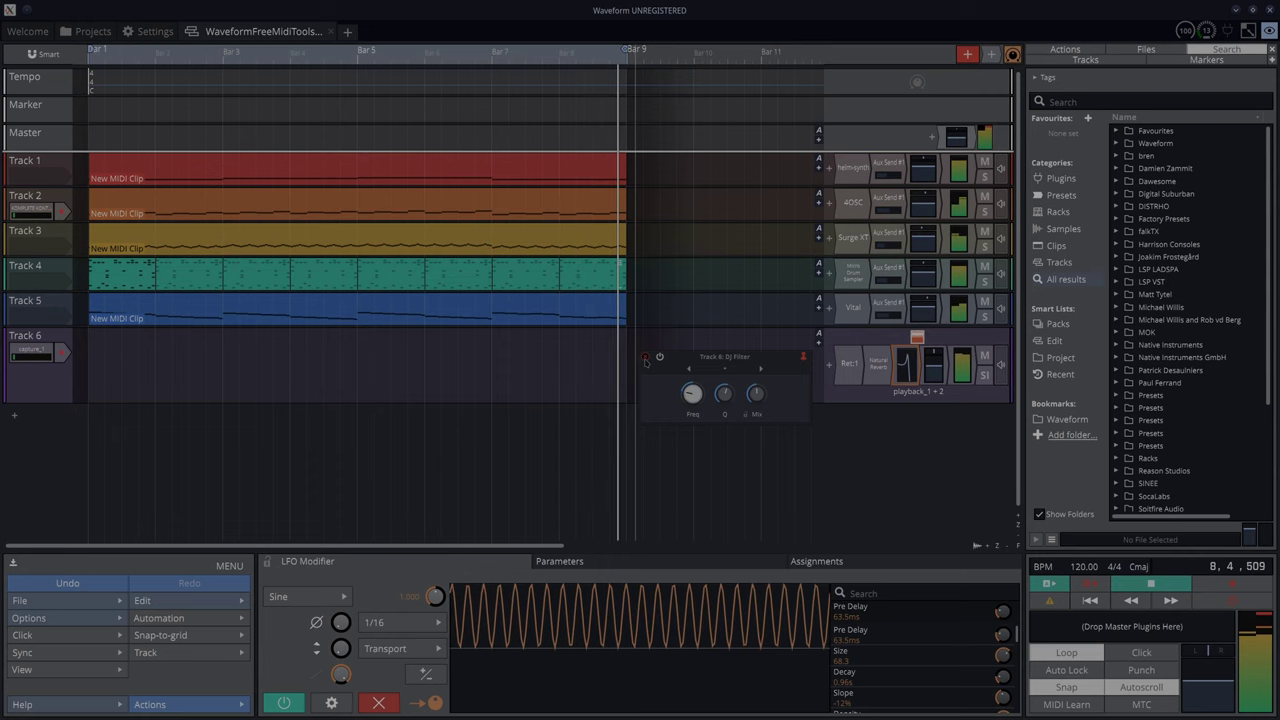
key("space")
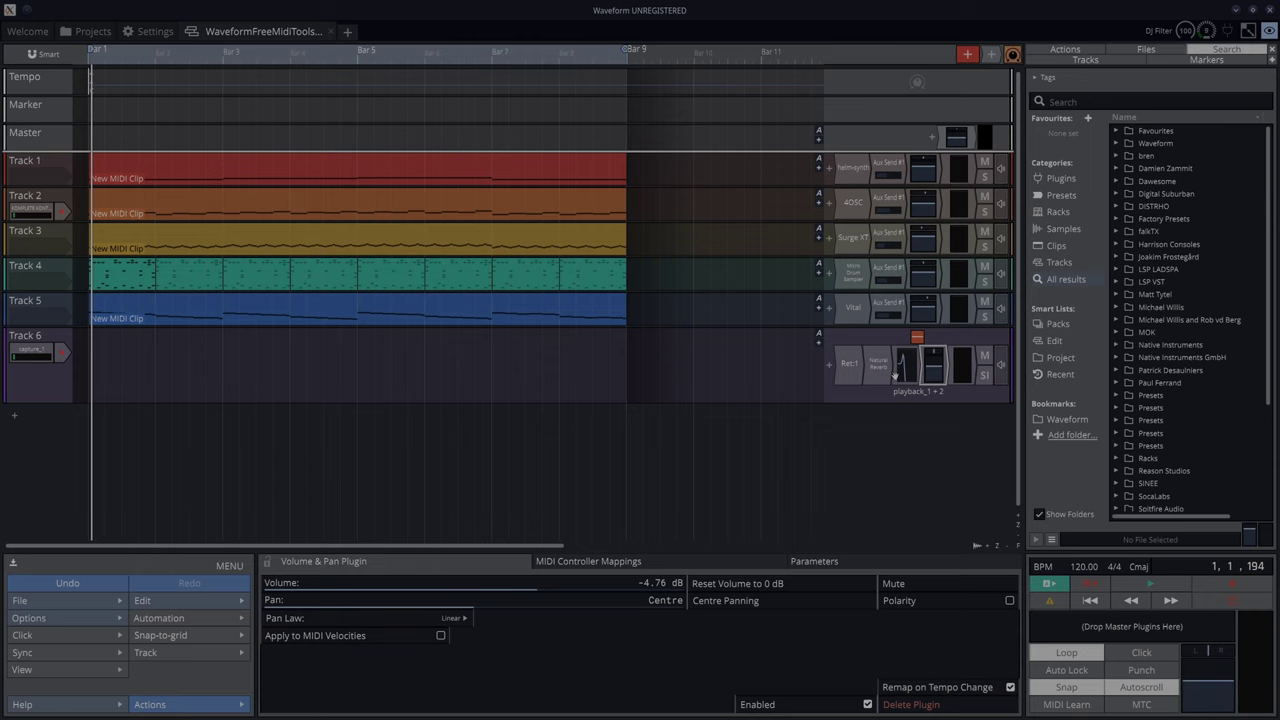
Step: Wrap the Natural Reverb and DJ Filter plugins on the Track 6 reverb return together in a new rack plugin
double_click(902, 366)
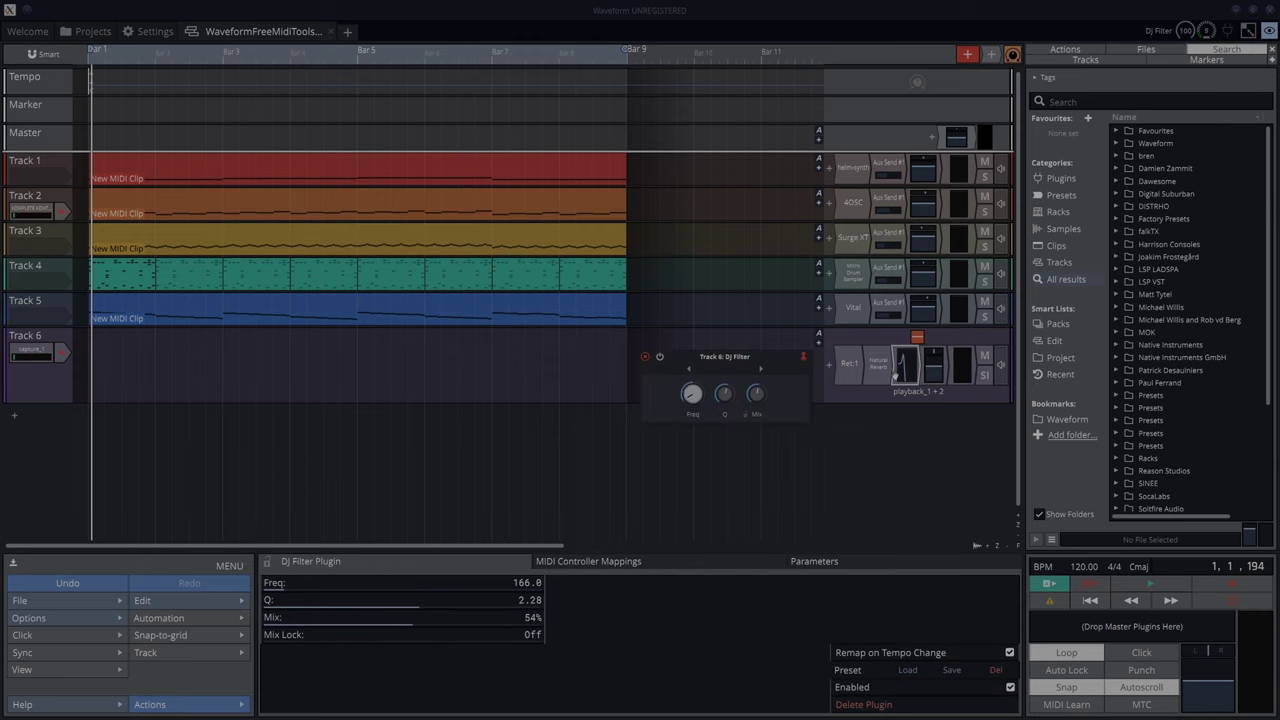
right_click(895, 374)
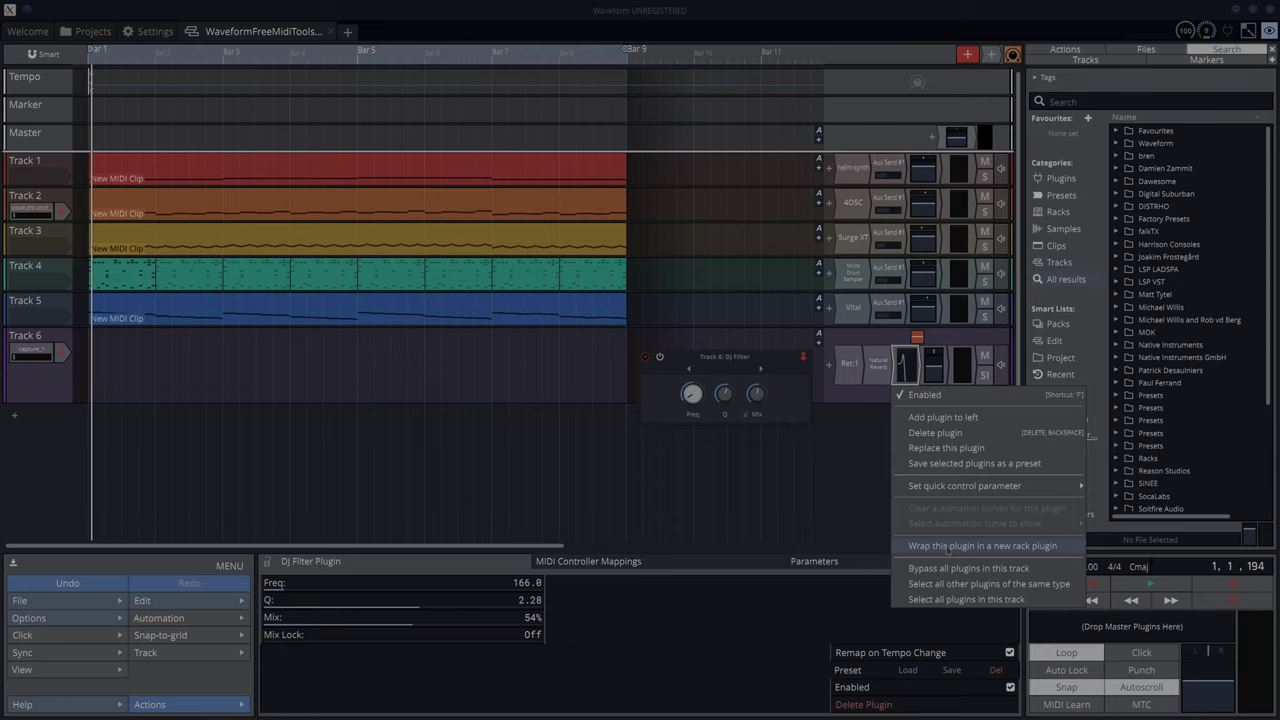
left_click(857, 393)
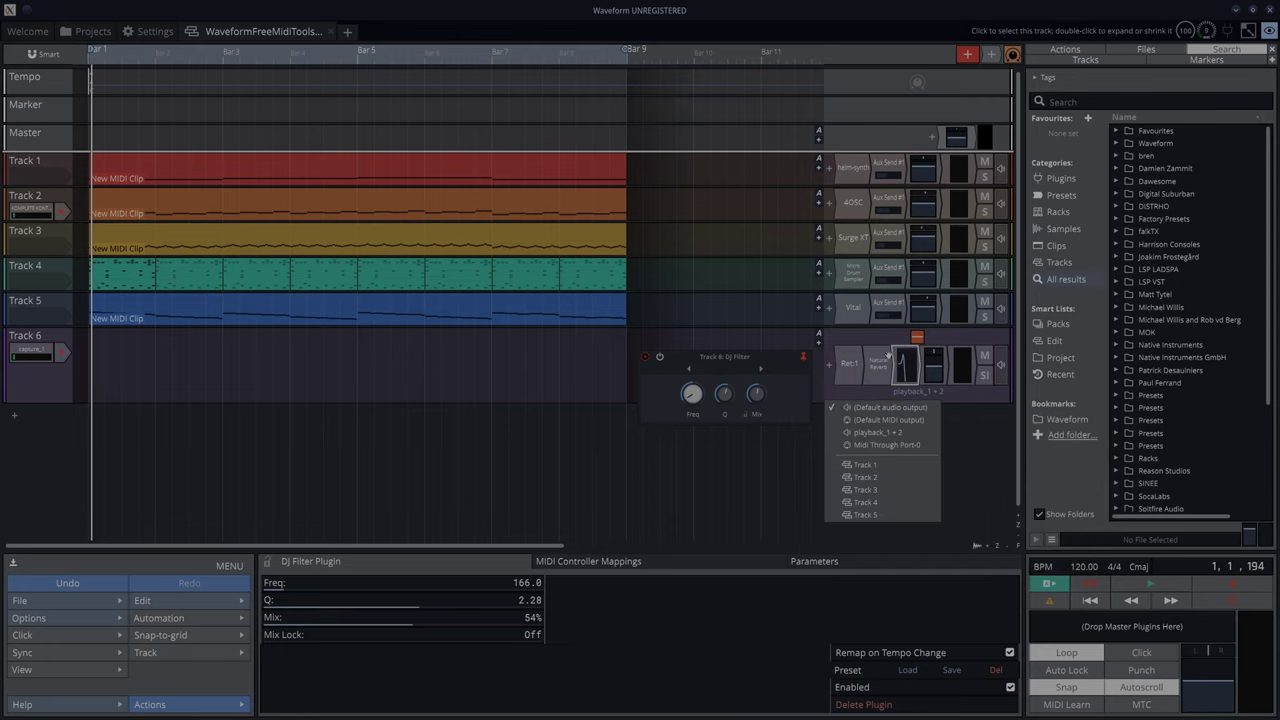
left_click(882, 366)
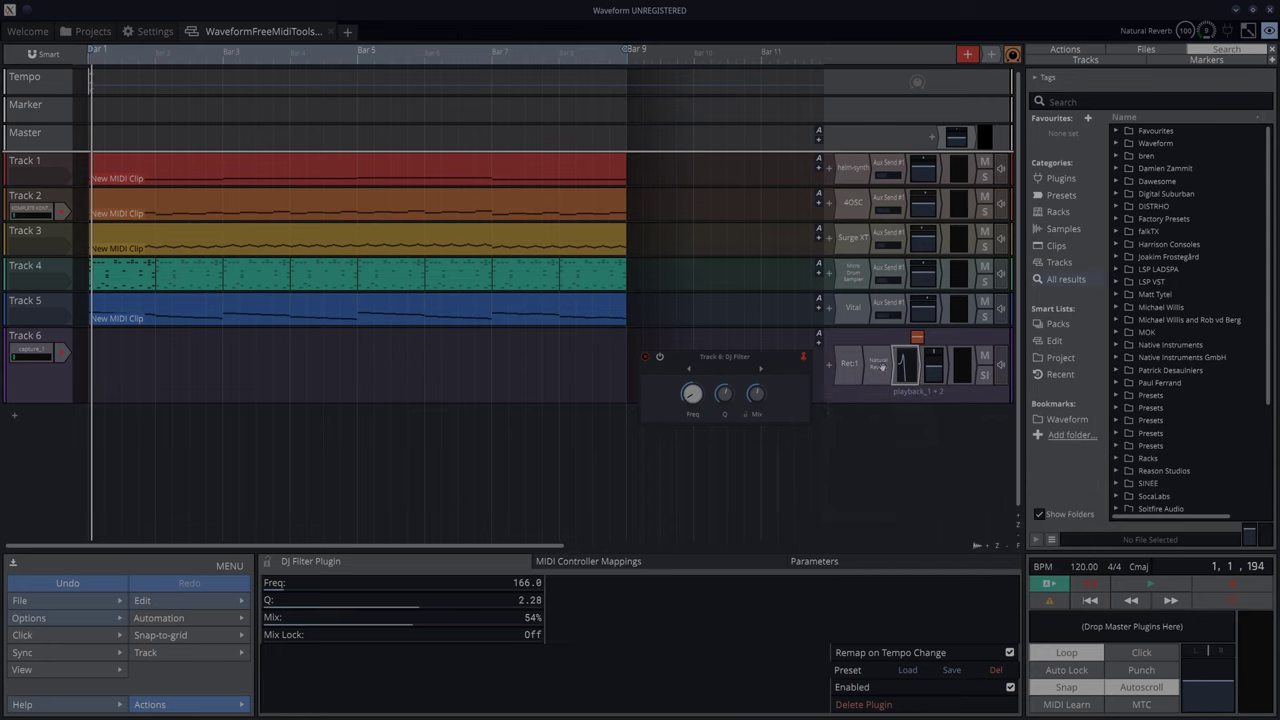
double_click(880, 367)
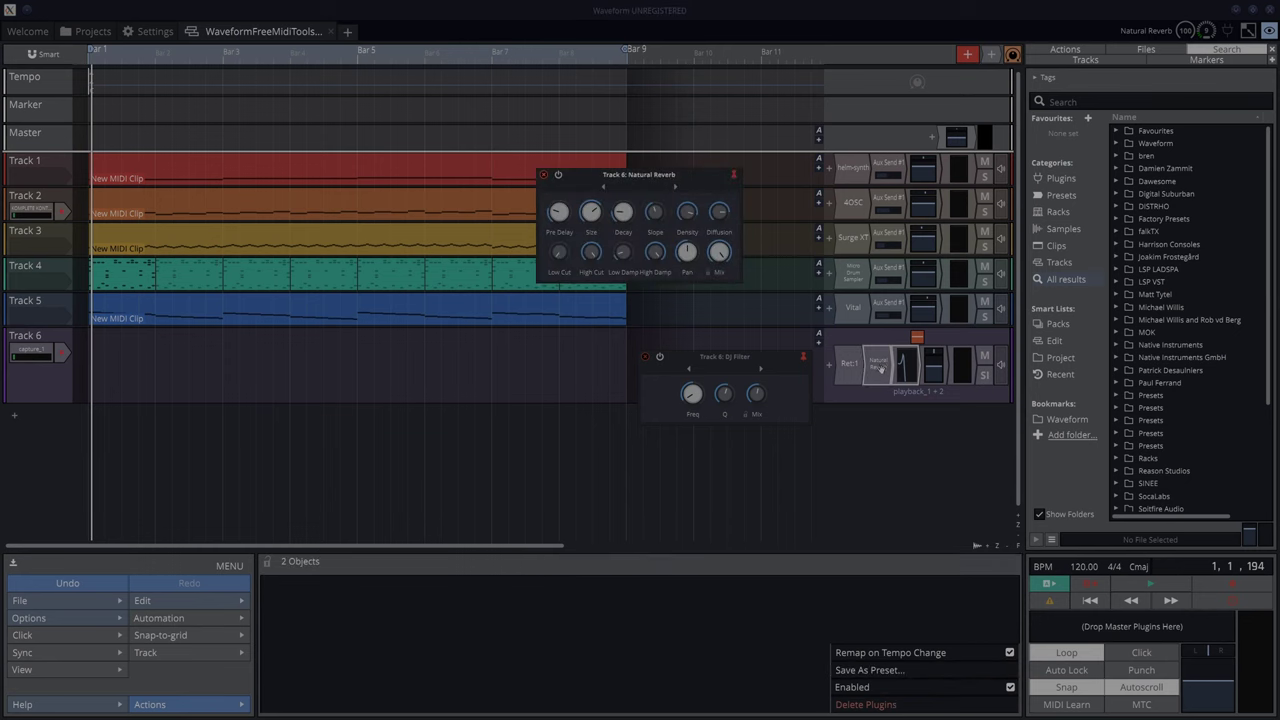
right_click(880, 368)
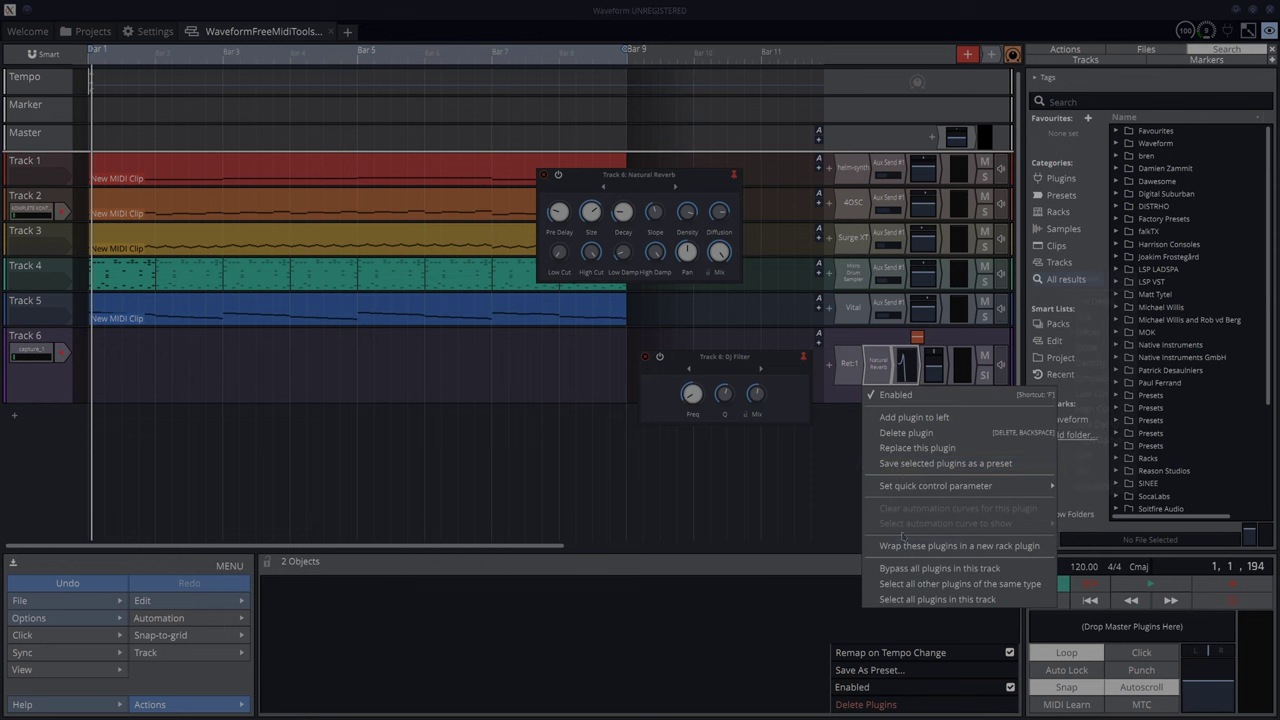
left_click(906, 547)
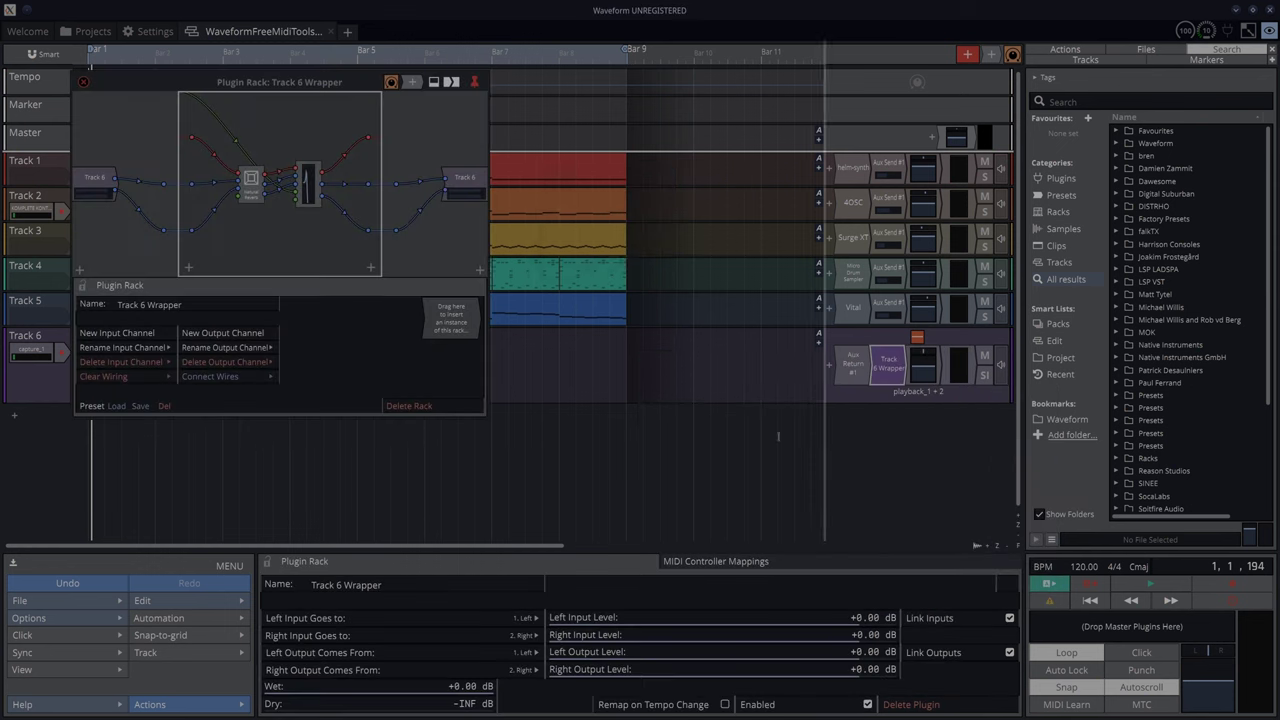
Step: Reposition the rack editor, nudge Natural Reverb away from DJ Filter, and add an LFO modifier above the two plugins inside the rack
left_click_drag(229, 84, 524, 144)
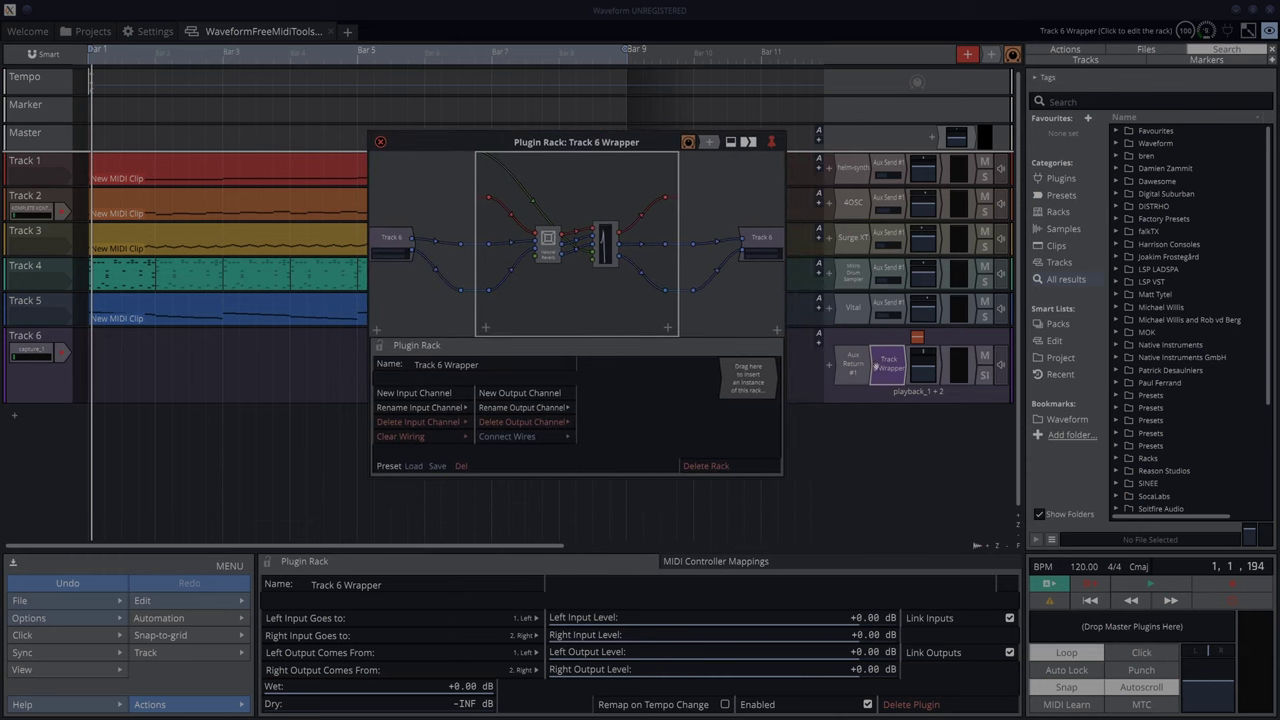
mouse_move(548, 252)
left_mouse_down()
mouse_move(520, 256)
mouse_move(537, 251)
left_mouse_up()
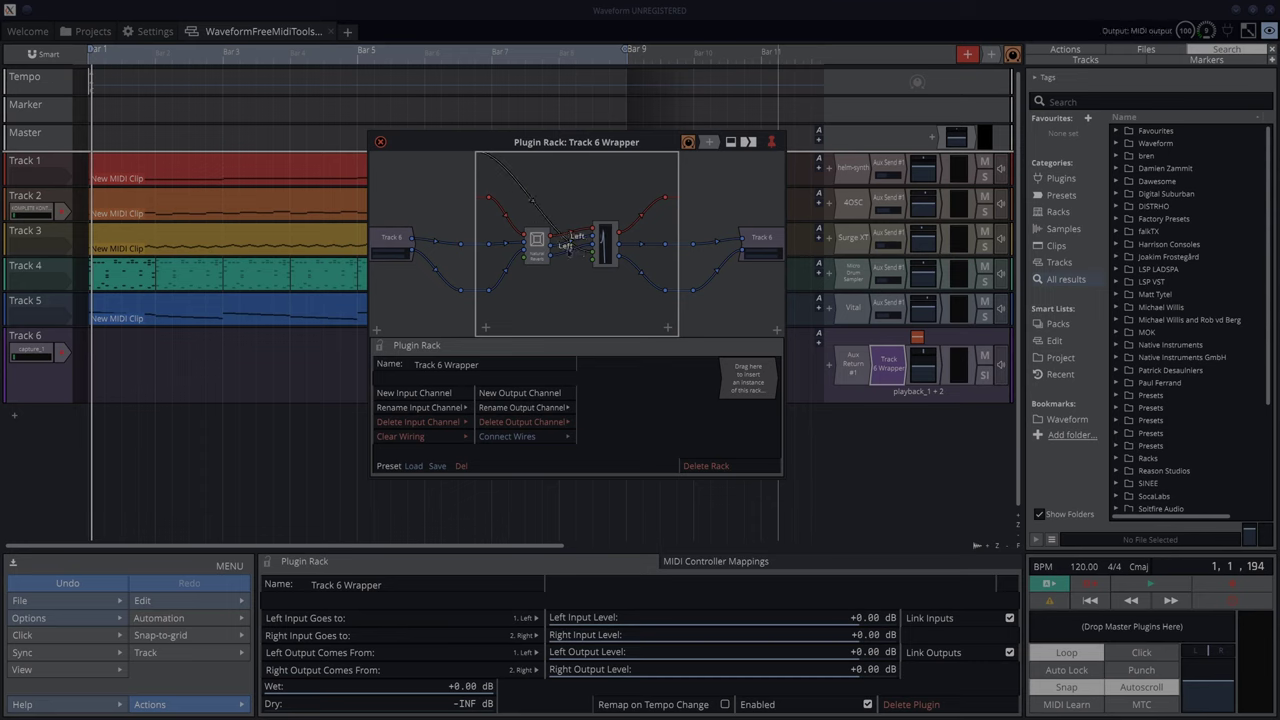
left_click_drag(688, 143, 563, 184)
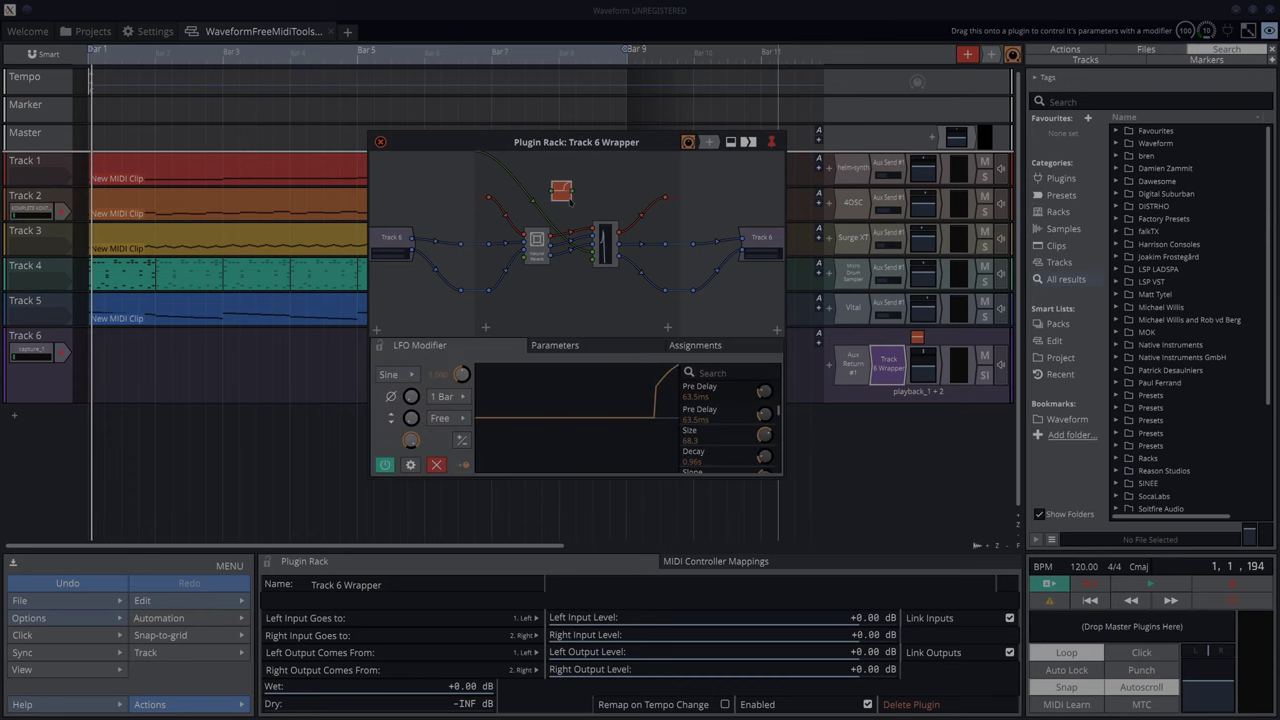